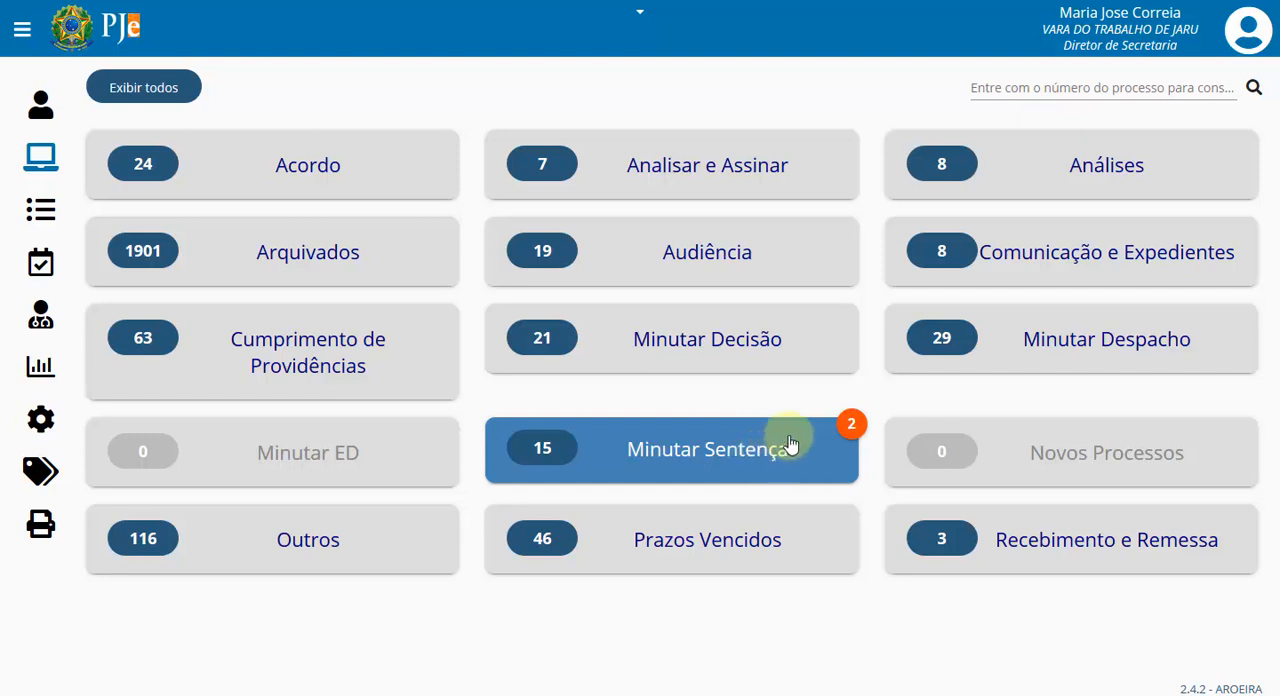
- View the flagged processes under Minutar Sentença and return to the task overview
click(852, 427)
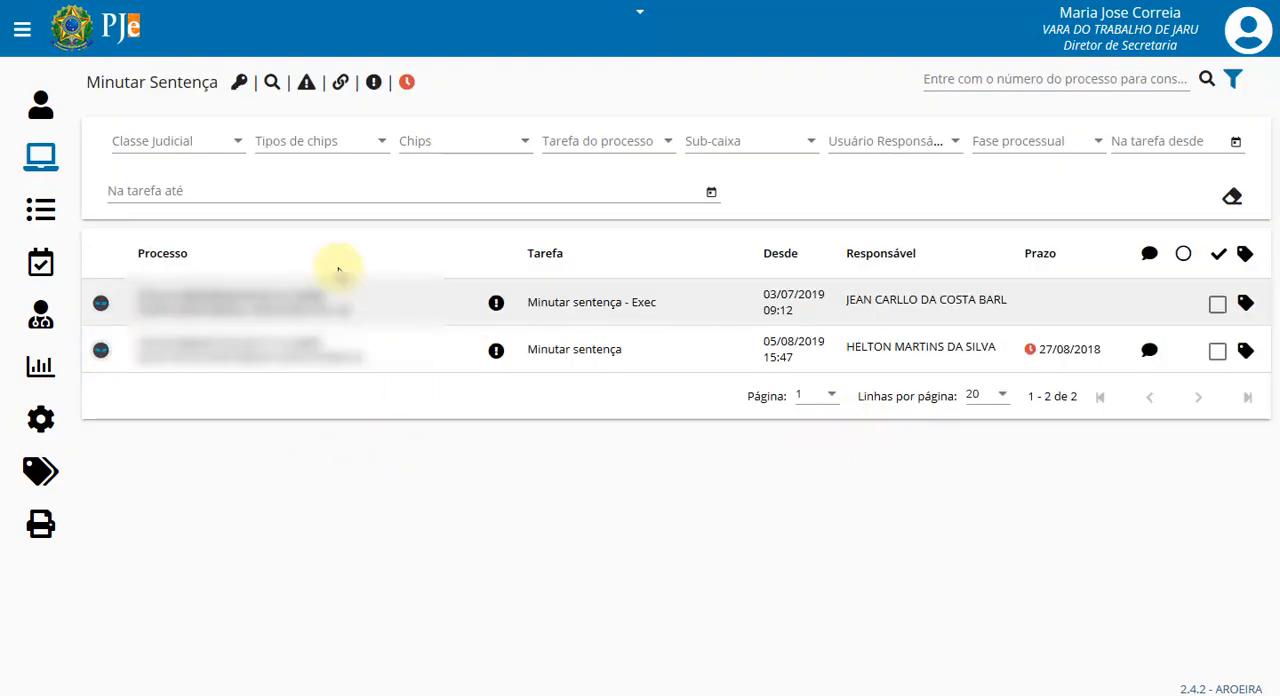
click(45, 160)
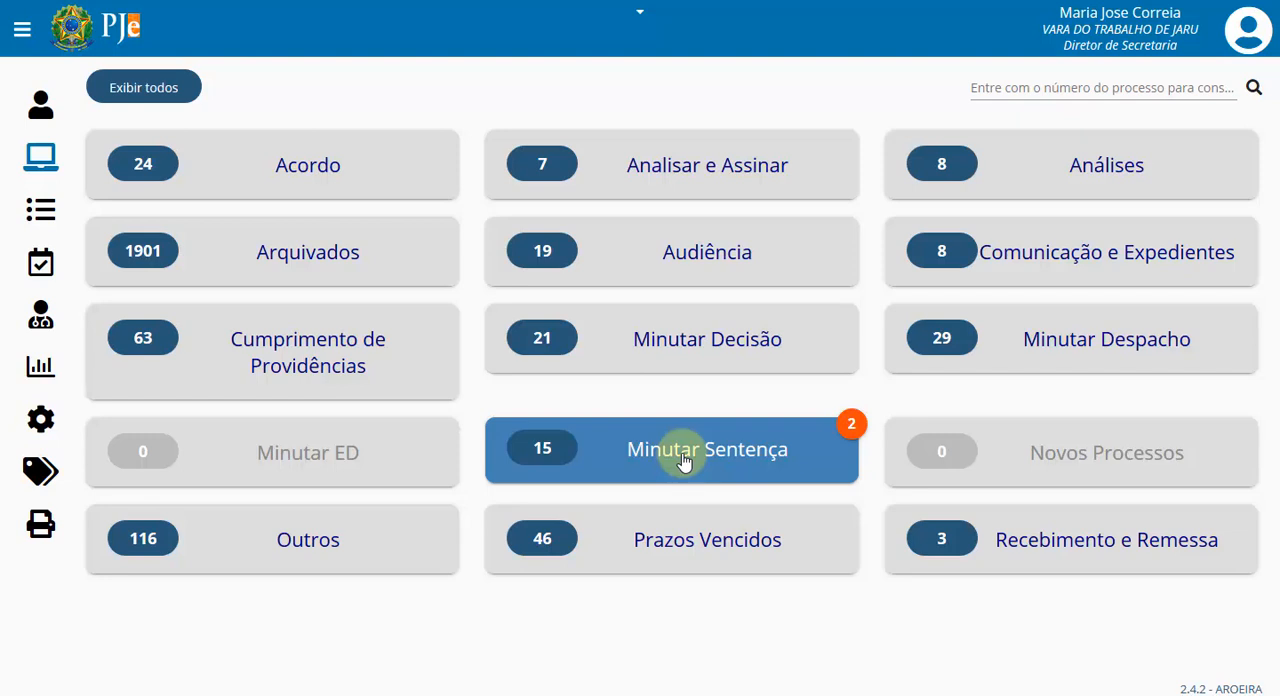
- Send the Análise do Conhecimento process dated 16/08/2019 18:47 to the magistrate, with conclusion type julgamento and complement Proferir sentença
click(1035, 163)
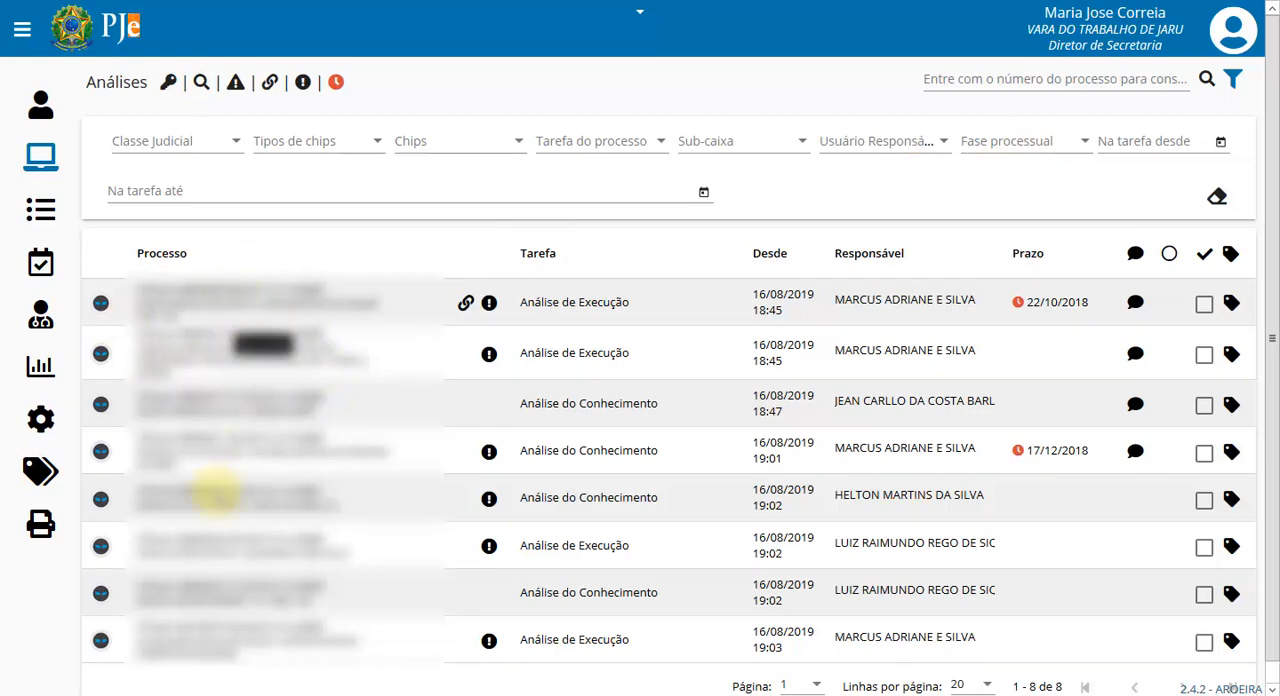
click(264, 442)
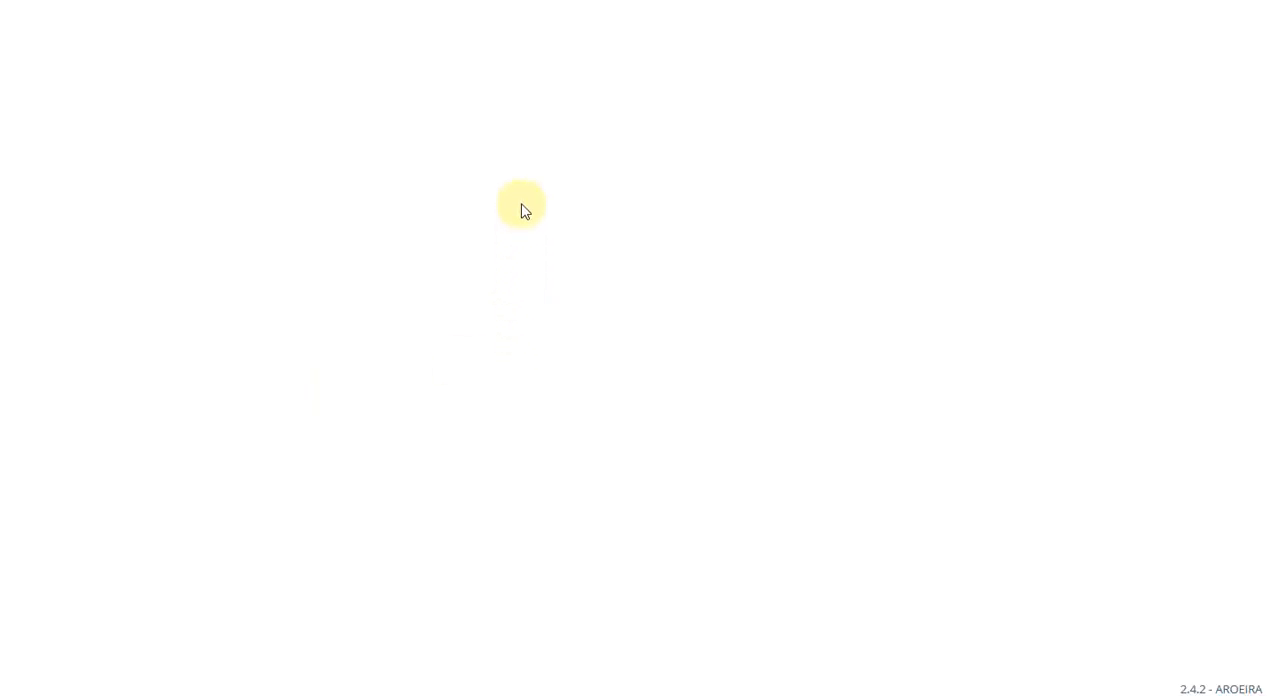
click(565, 175)
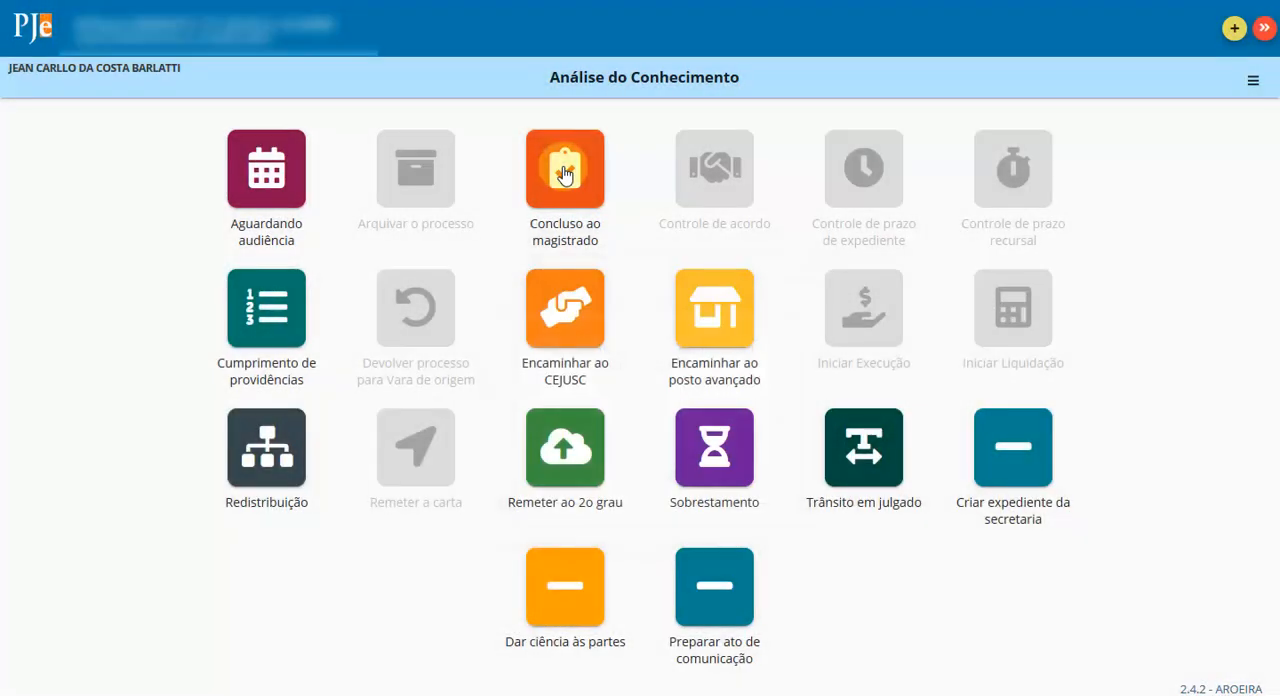
click(565, 175)
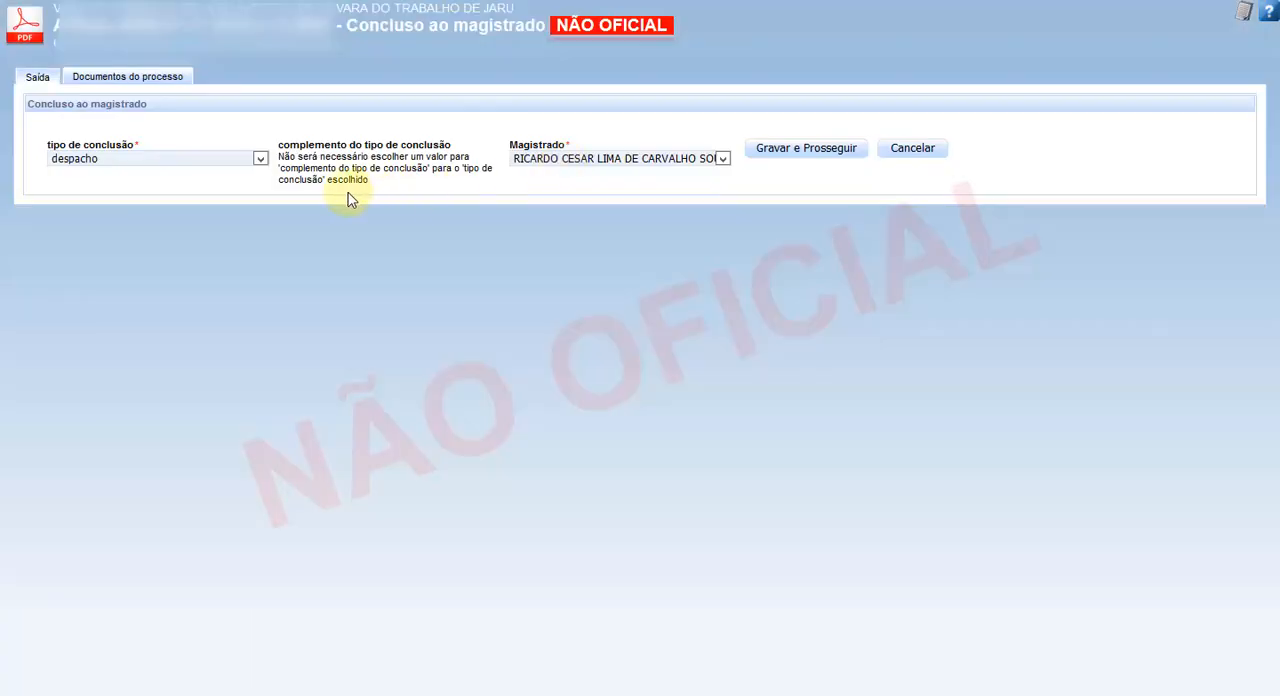
click(259, 160)
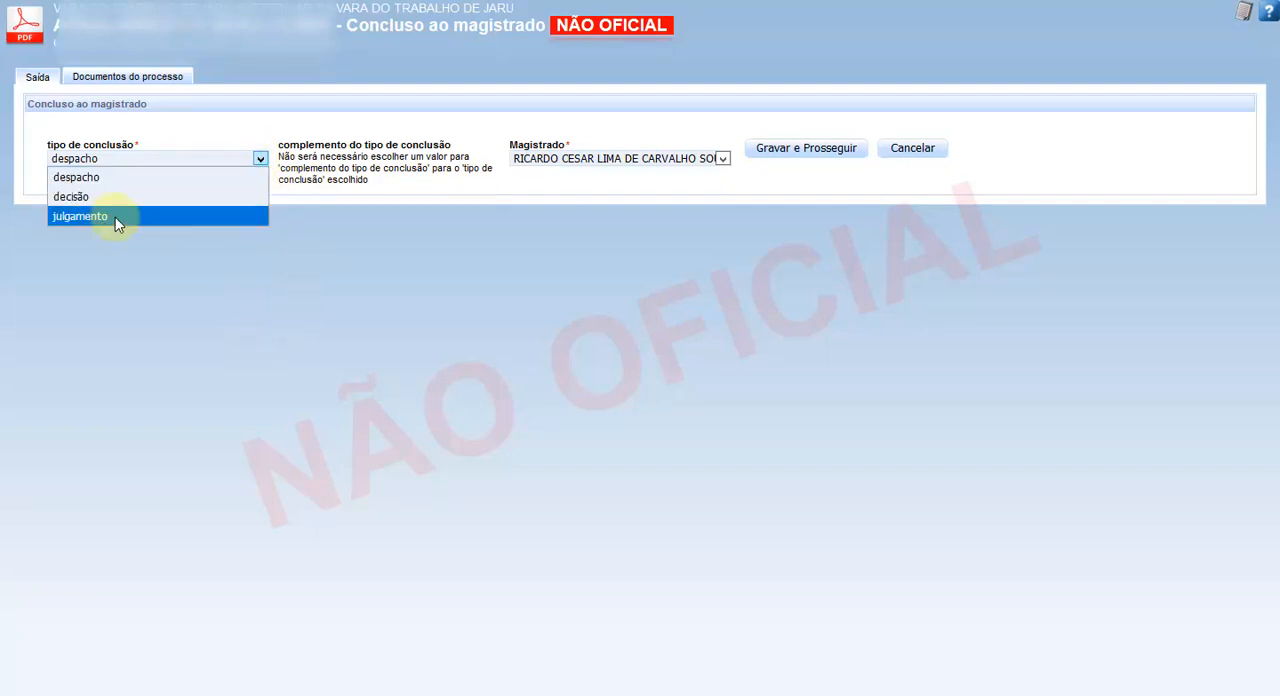
click(100, 218)
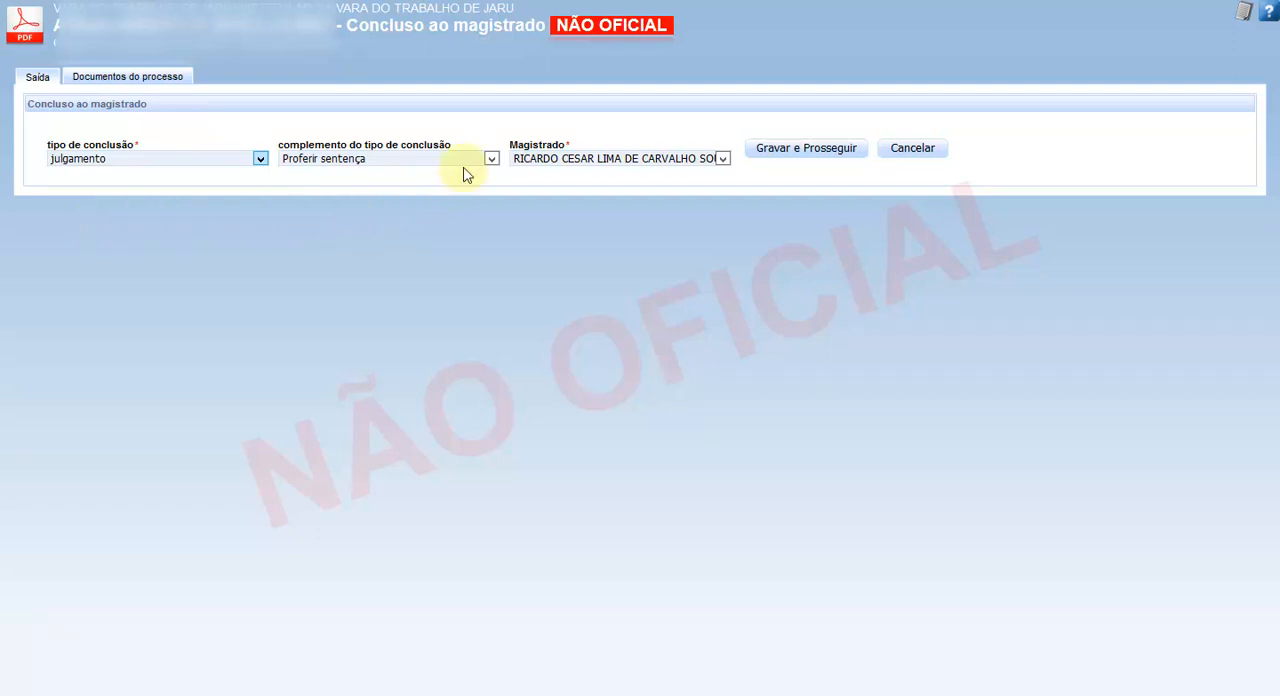
click(831, 152)
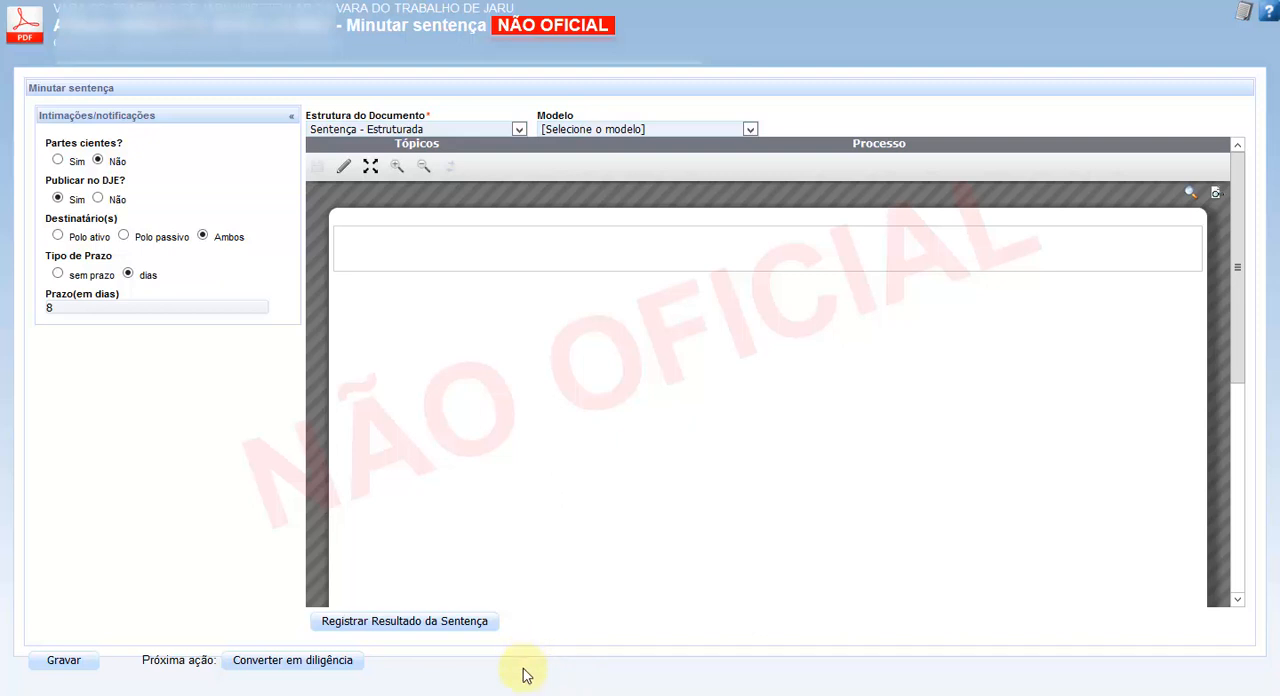
- Enter "teste" in the body of the Sentença - Estruturada document
click(453, 258)
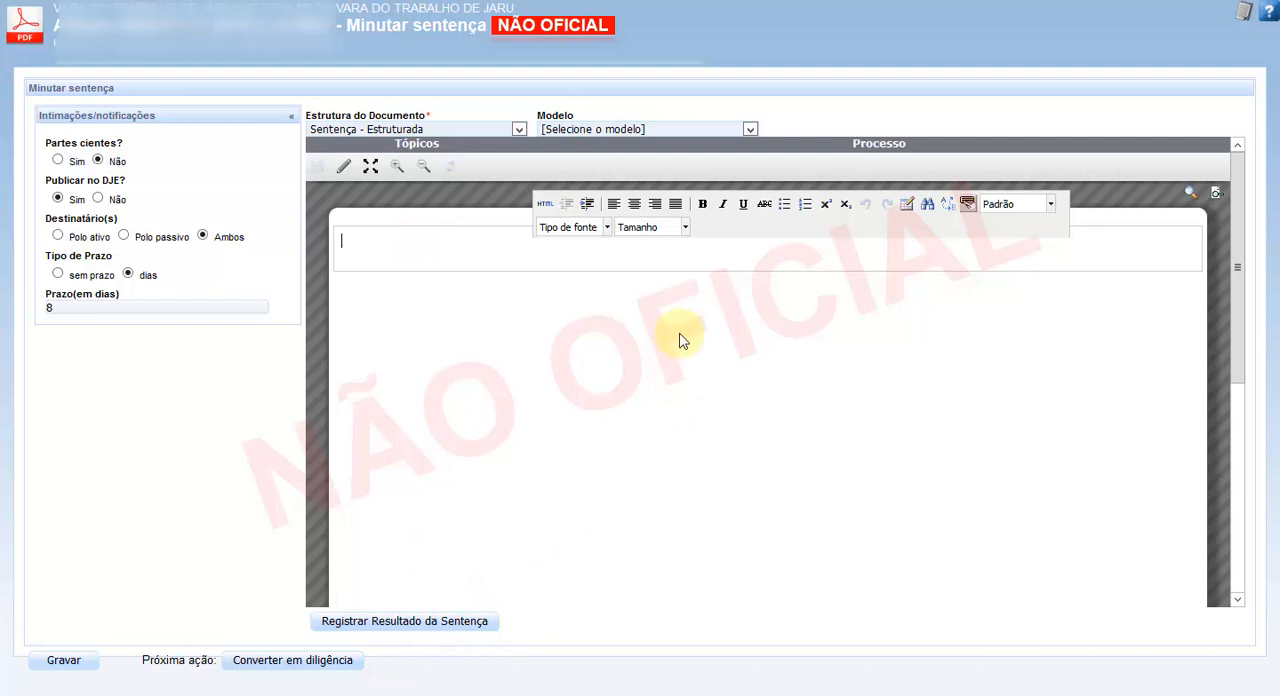
text(t)
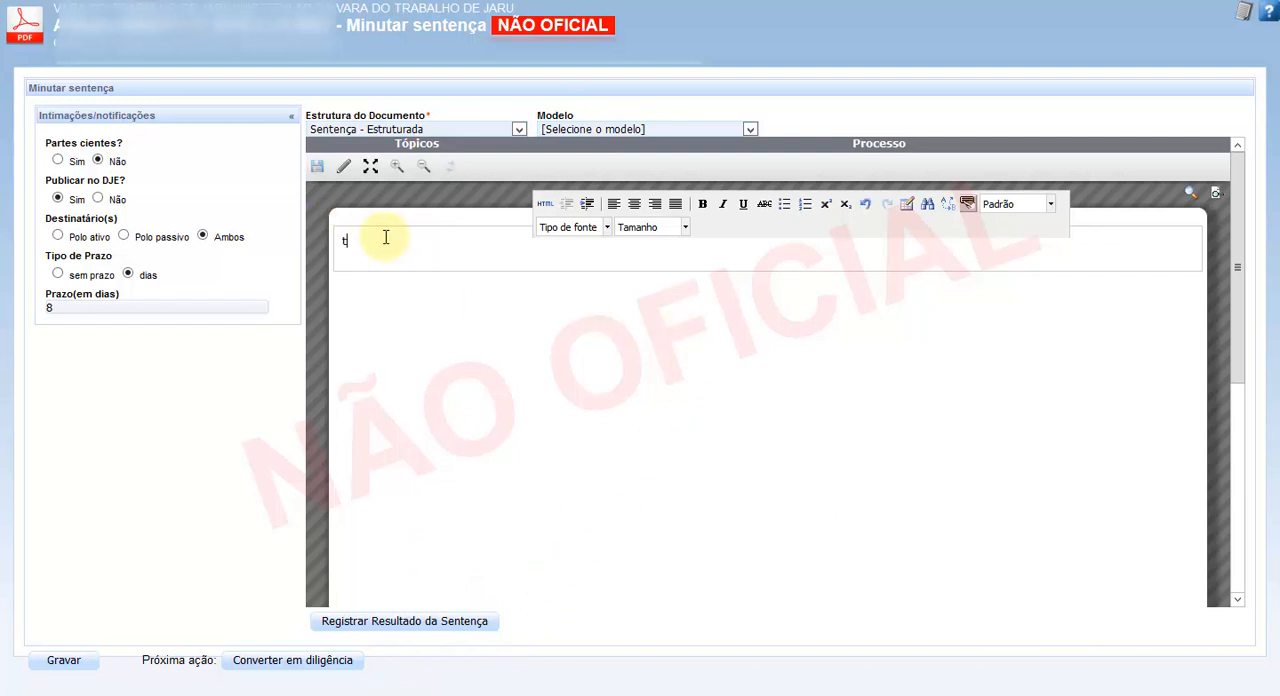
text(este)
key(Return)
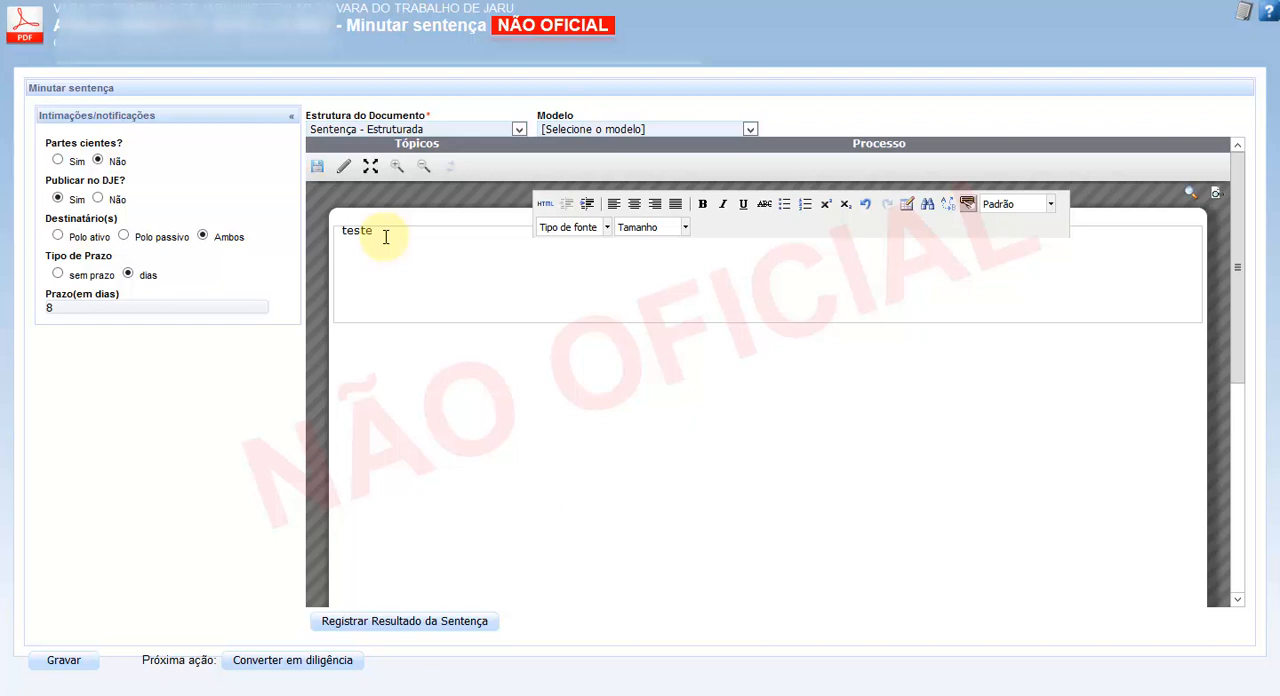
- Load the model "0081 - sentença - sumaríssimo assuntos" into the sentence document, replacing its text
click(749, 129)
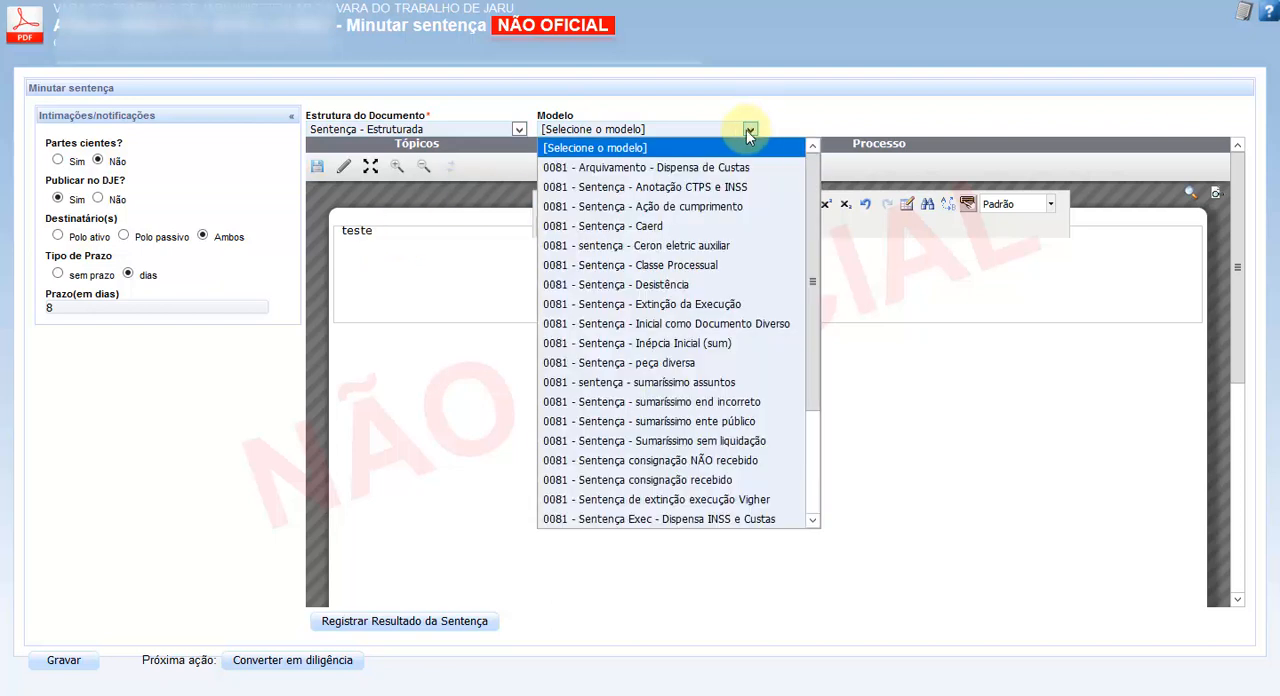
click(685, 390)
click(725, 293)
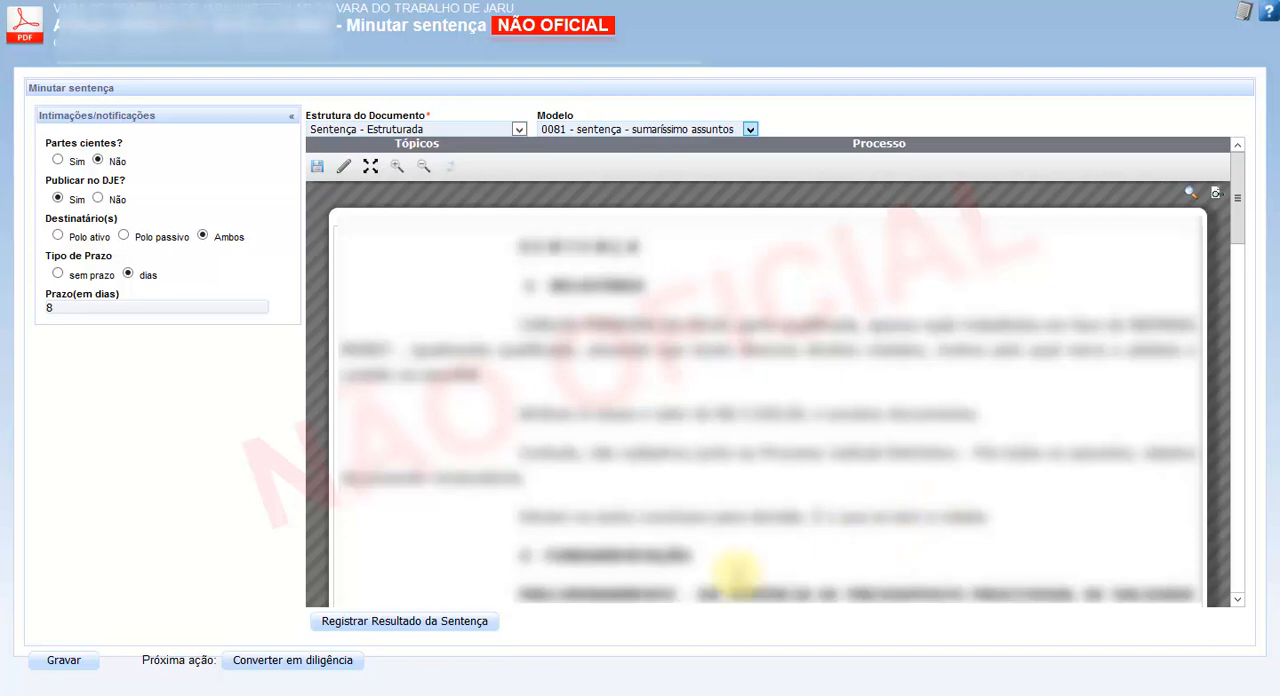
- Register the sentence result as SEM resolução de mérito, Arquivamento da ação - CLT 844, with Isentar Custas, and save it
click(402, 621)
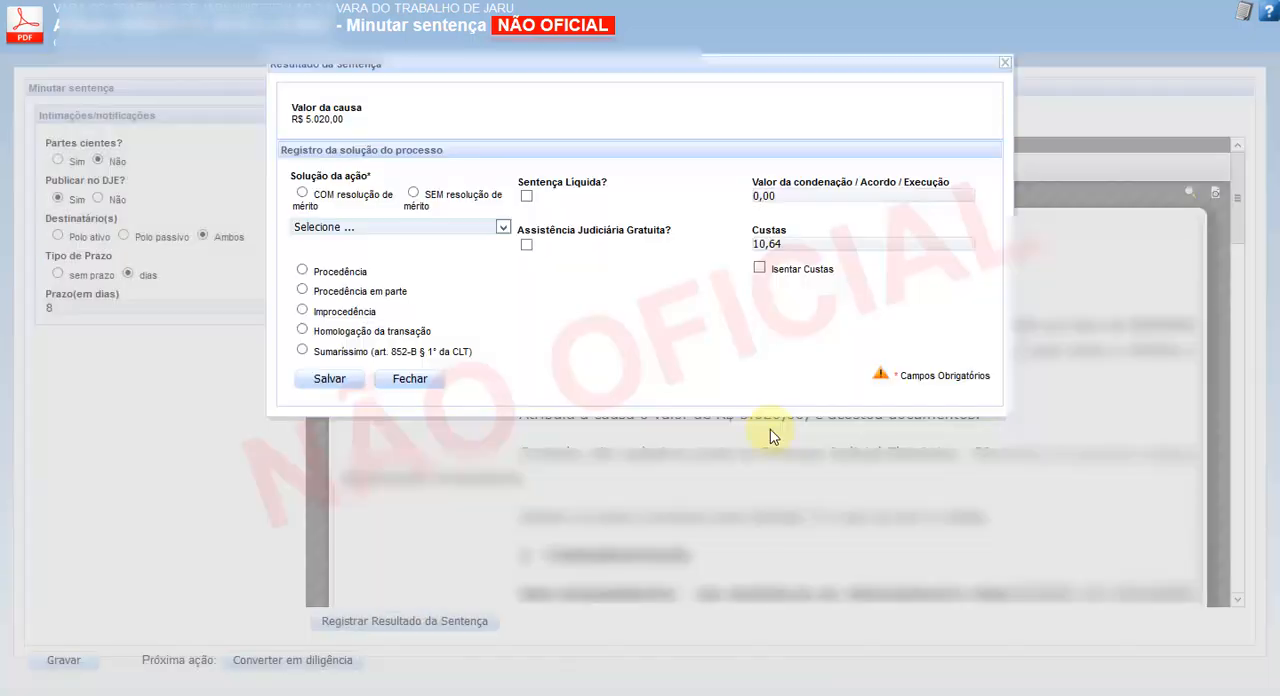
click(413, 193)
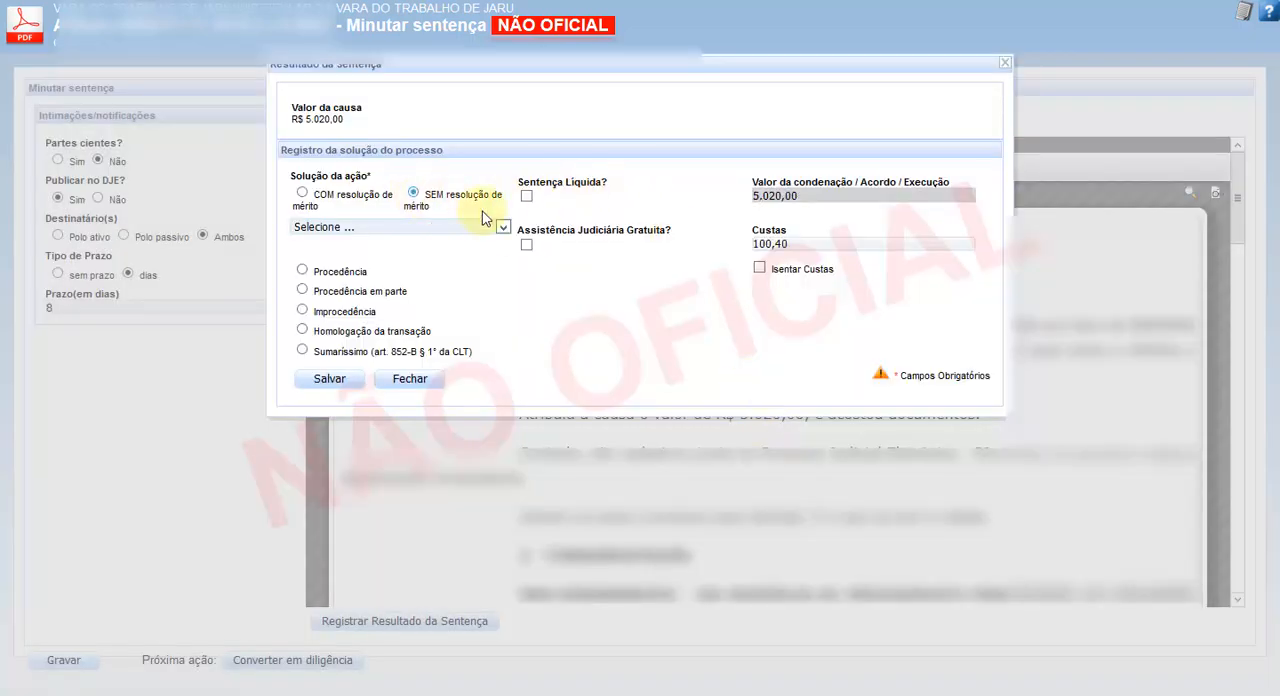
click(500, 226)
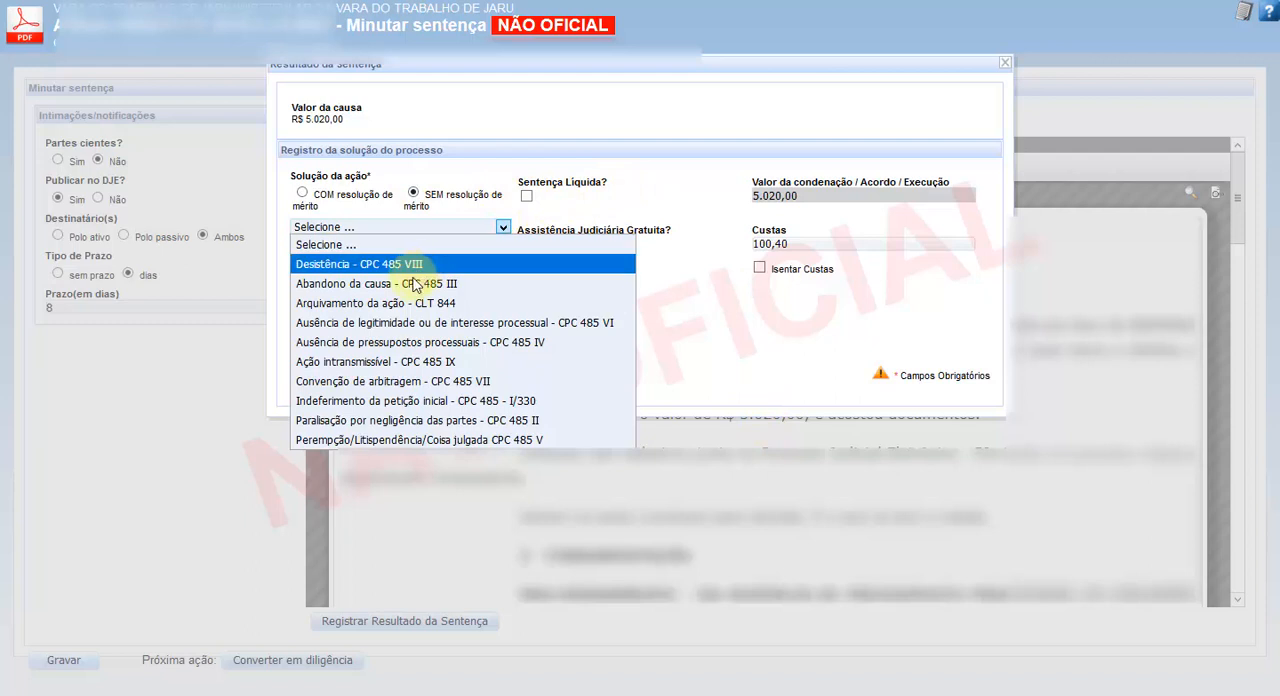
click(372, 302)
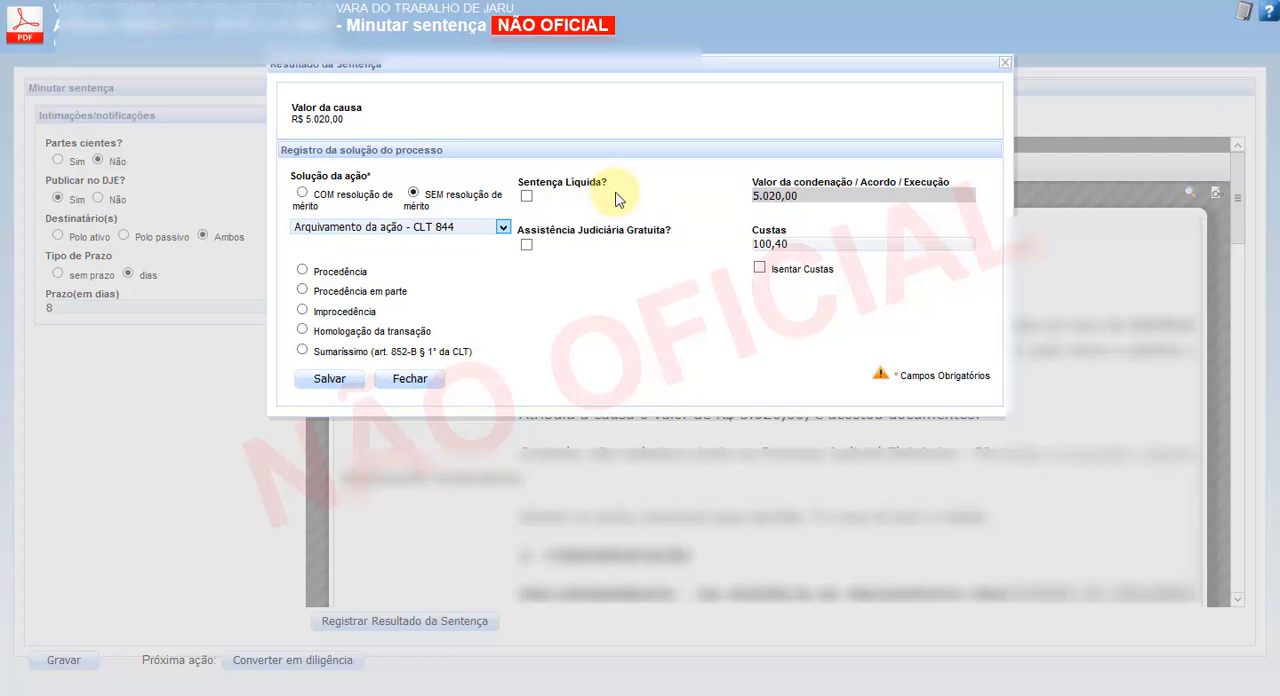
click(759, 268)
click(337, 379)
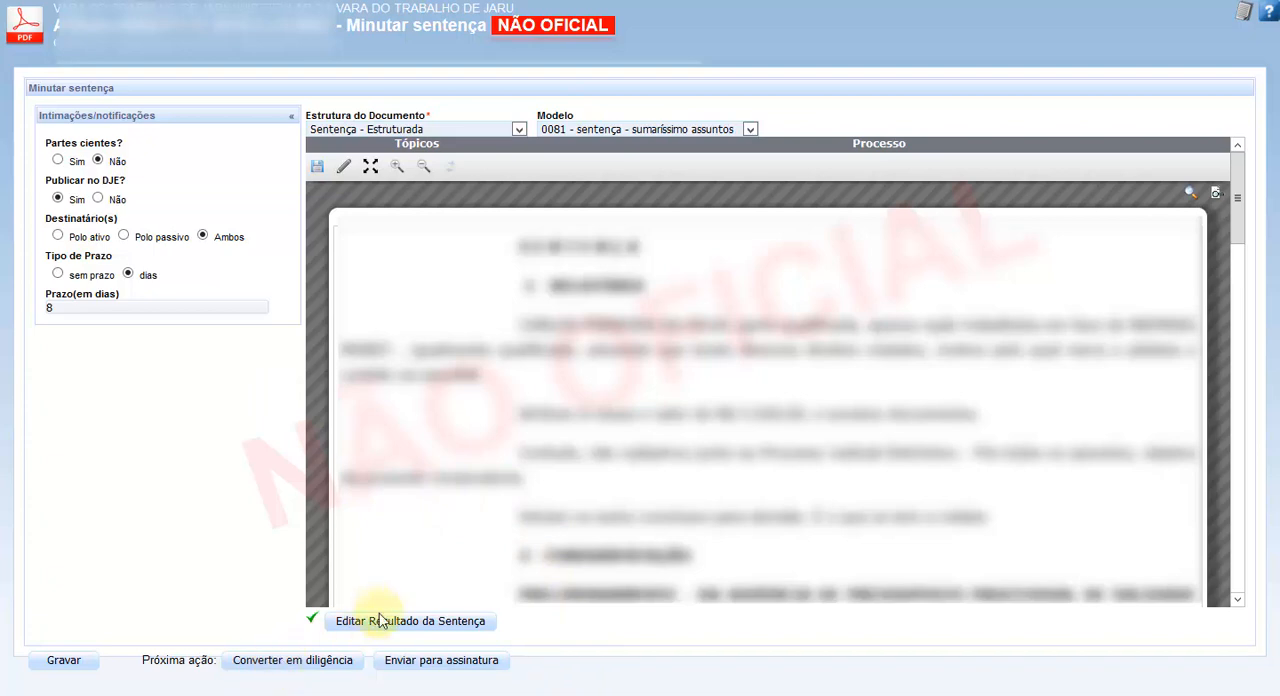
- Save the sentence draft and send it for signature
click(63, 661)
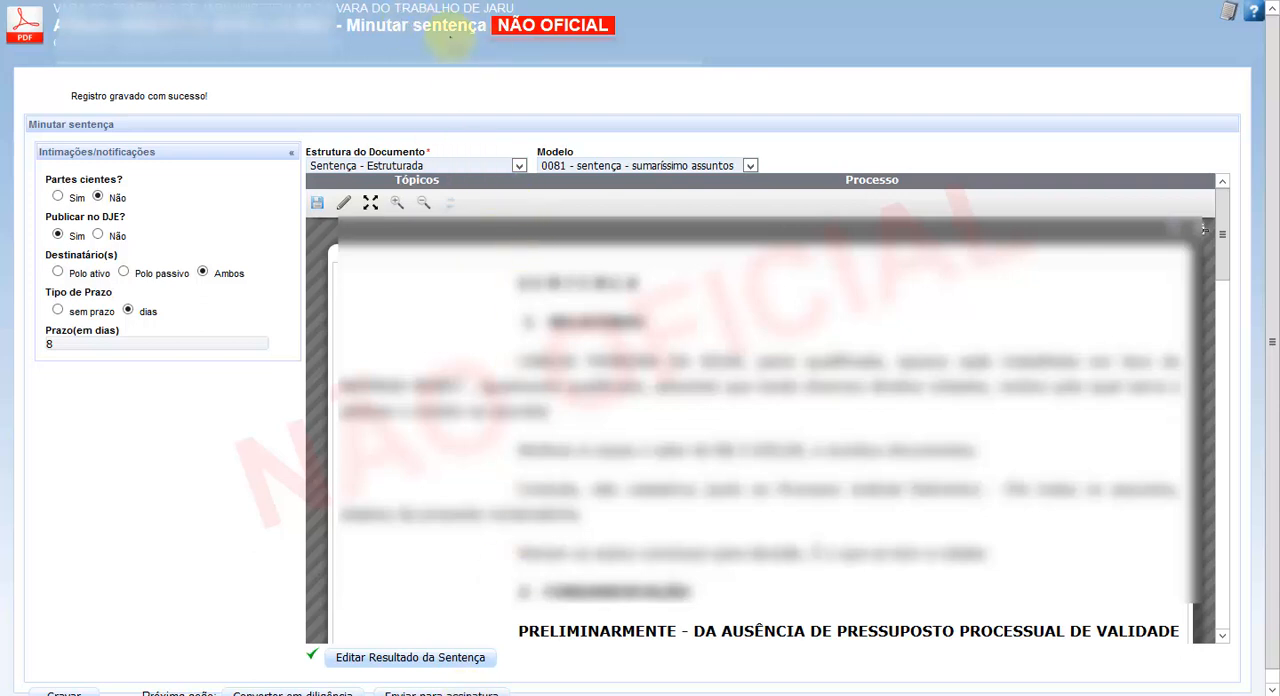
click(441, 692)
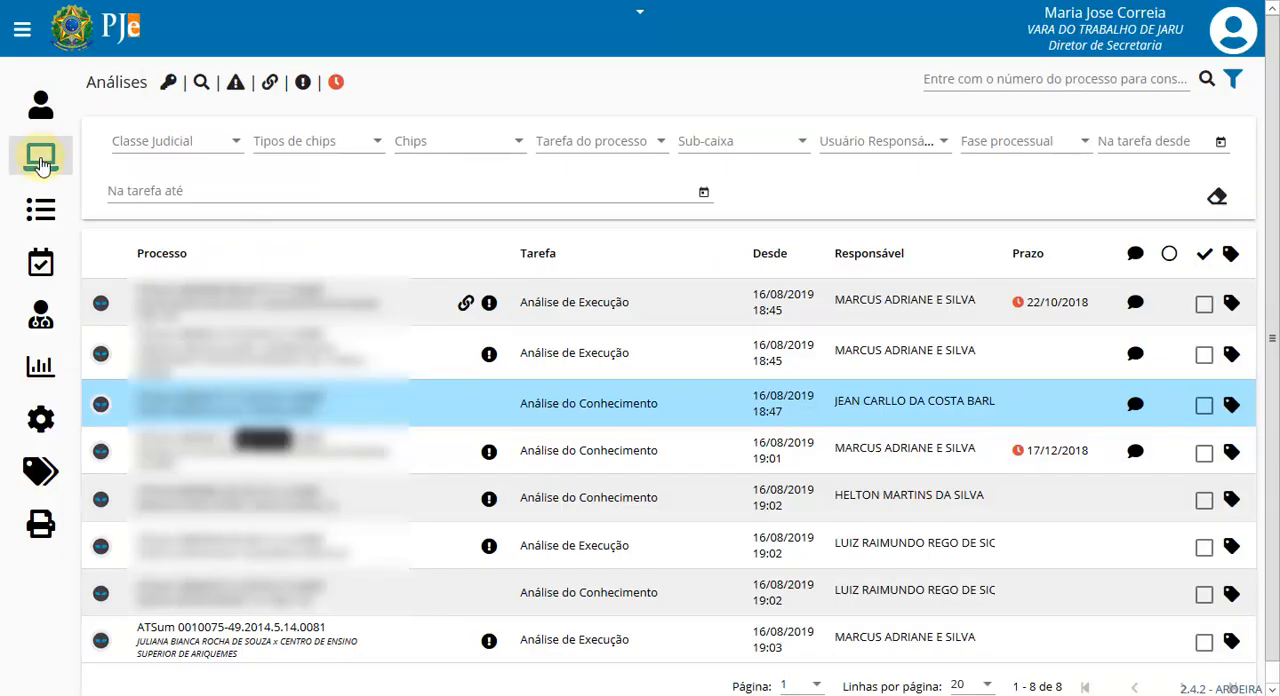
- From Análises, send the Análise de Execução process listed second to the magistrate, with type julgamento and complement dos Embargos à Execução
click(40, 157)
click(1066, 190)
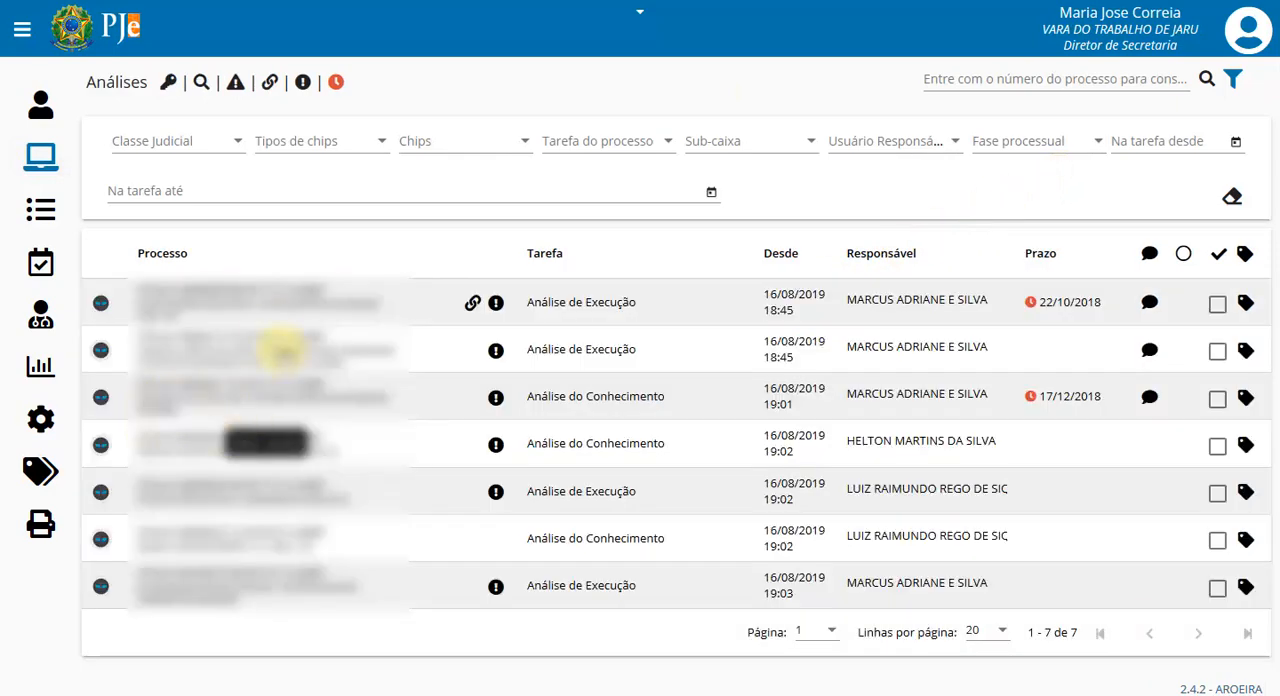
click(258, 343)
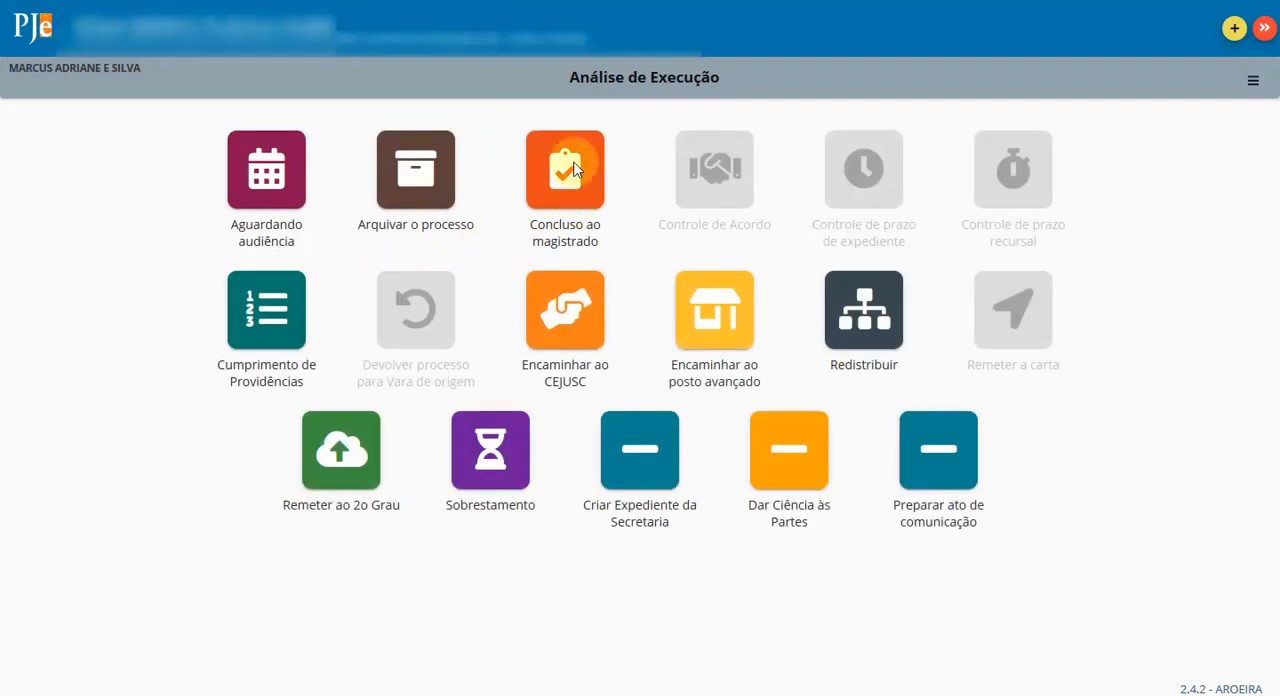
click(565, 190)
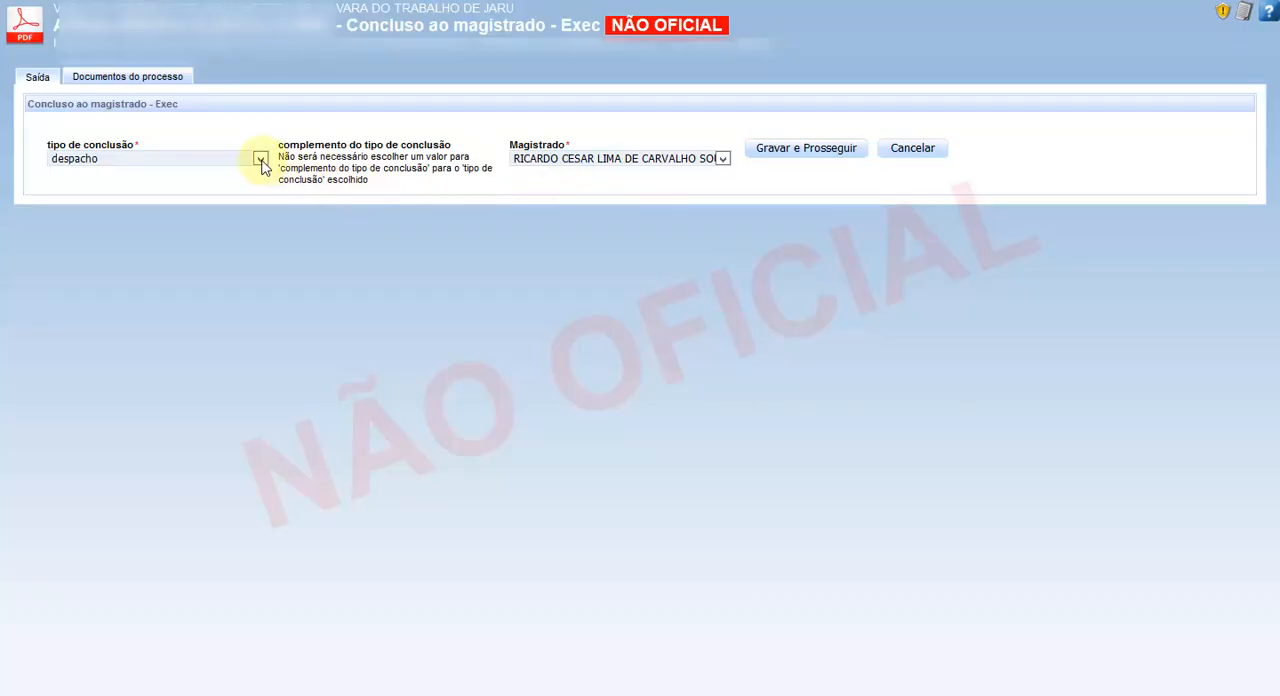
click(260, 159)
click(186, 217)
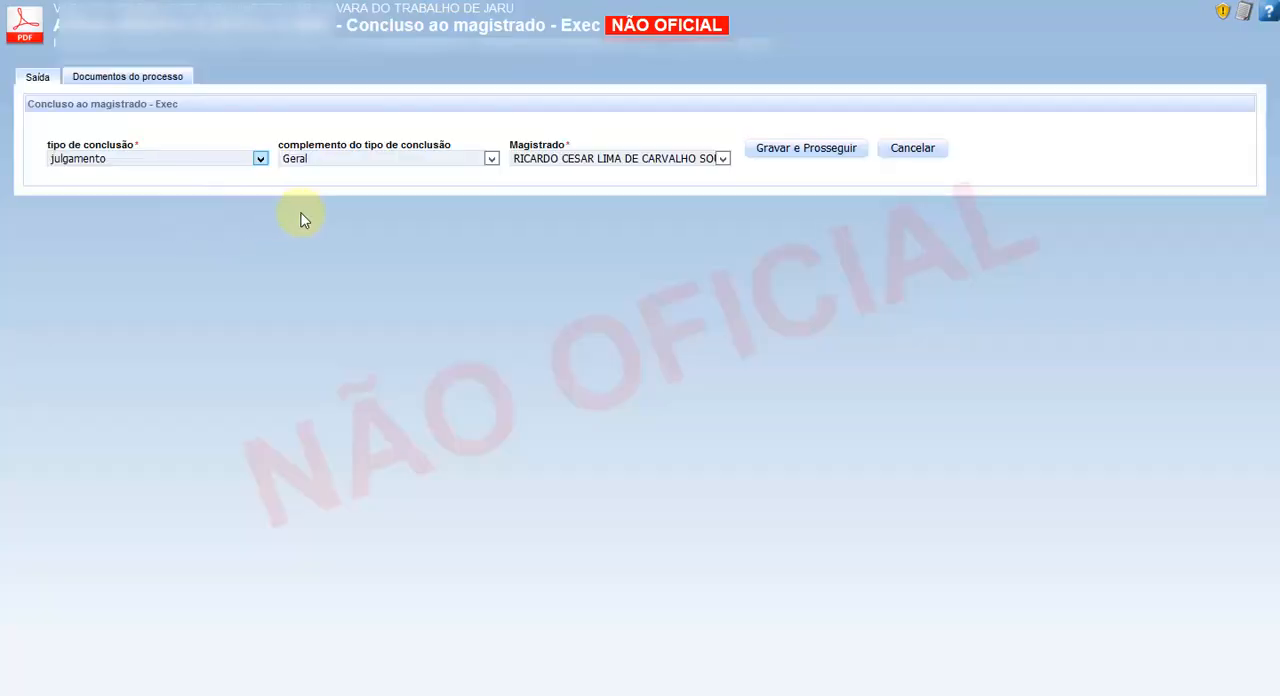
click(491, 160)
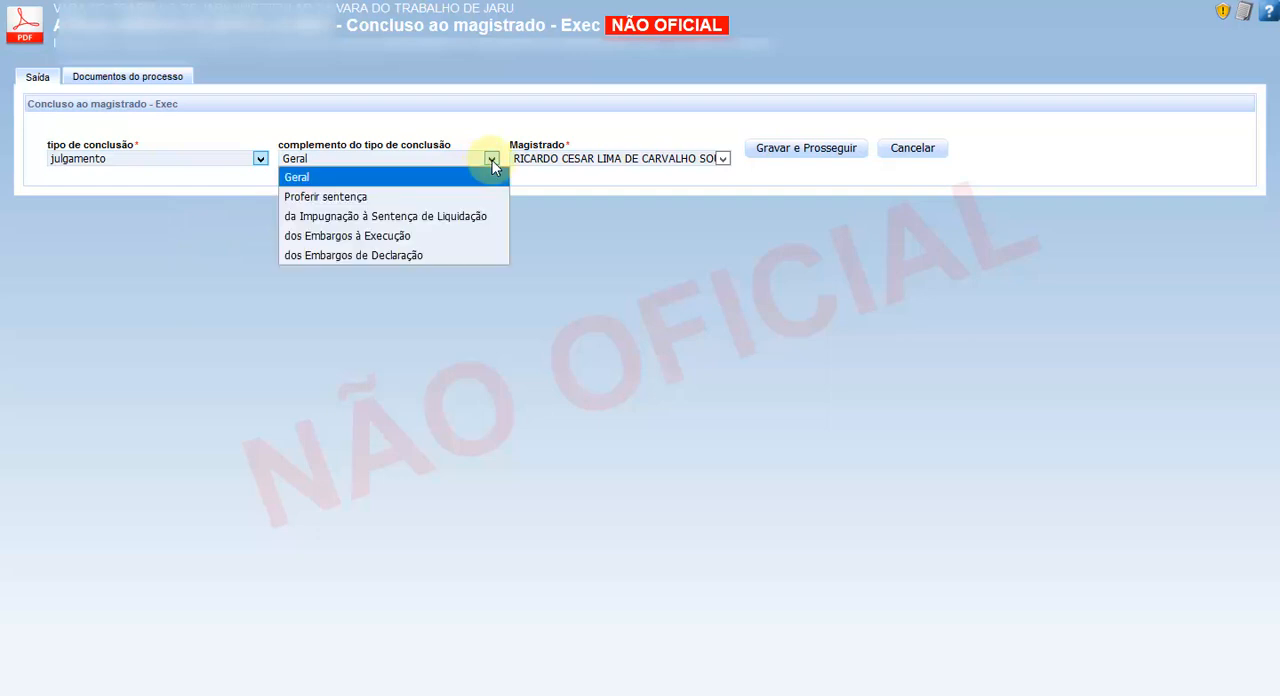
click(361, 236)
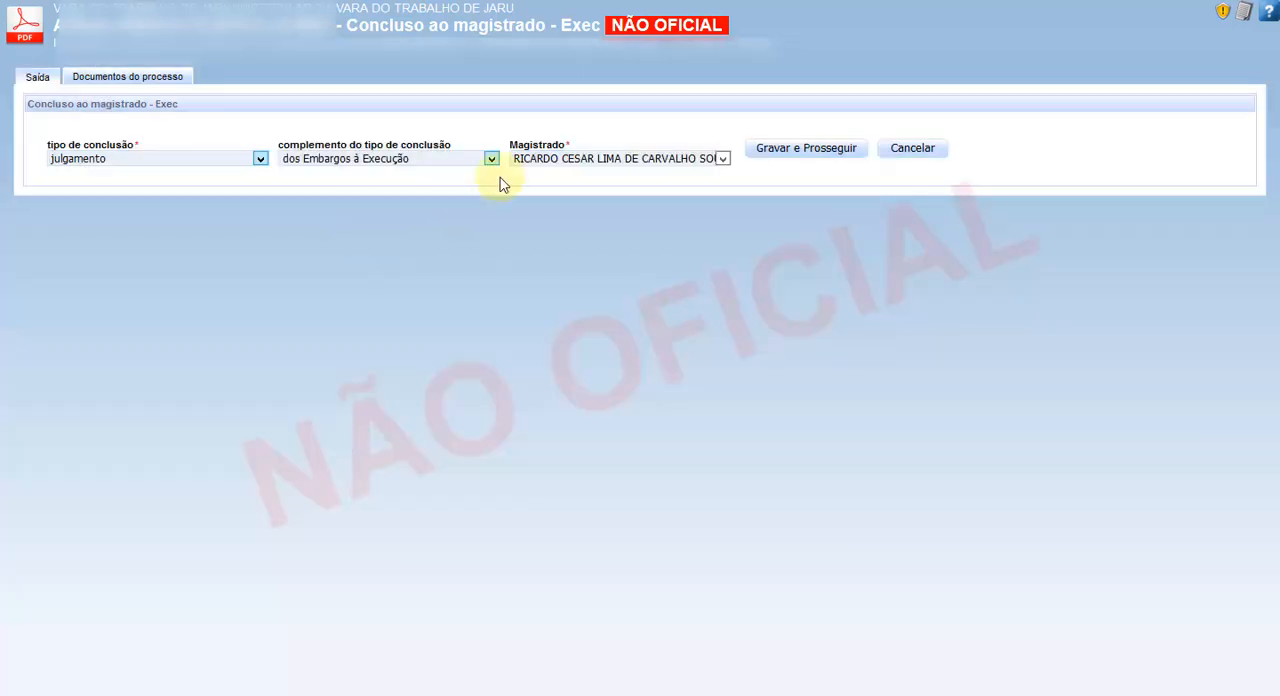
click(808, 152)
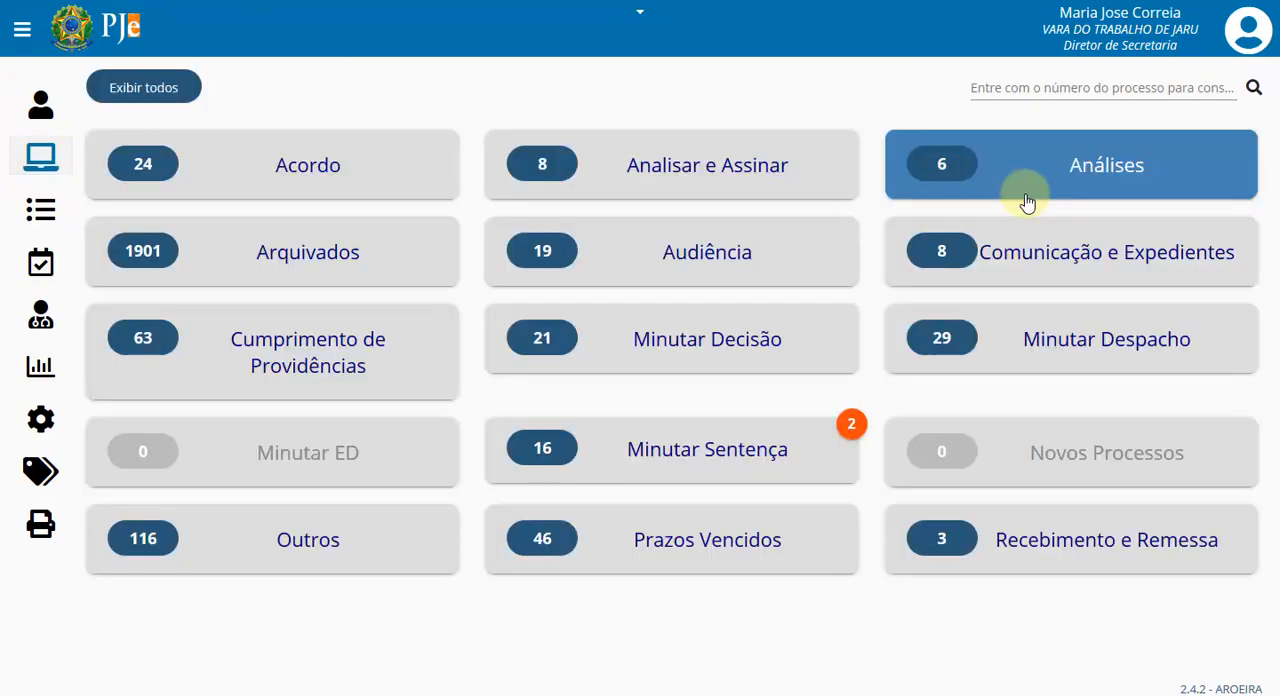
- From Análises, send the Análise do Conhecimento process listed second to the magistrate, with type julgamento and complement dos Embargos de Declaração
click(1040, 187)
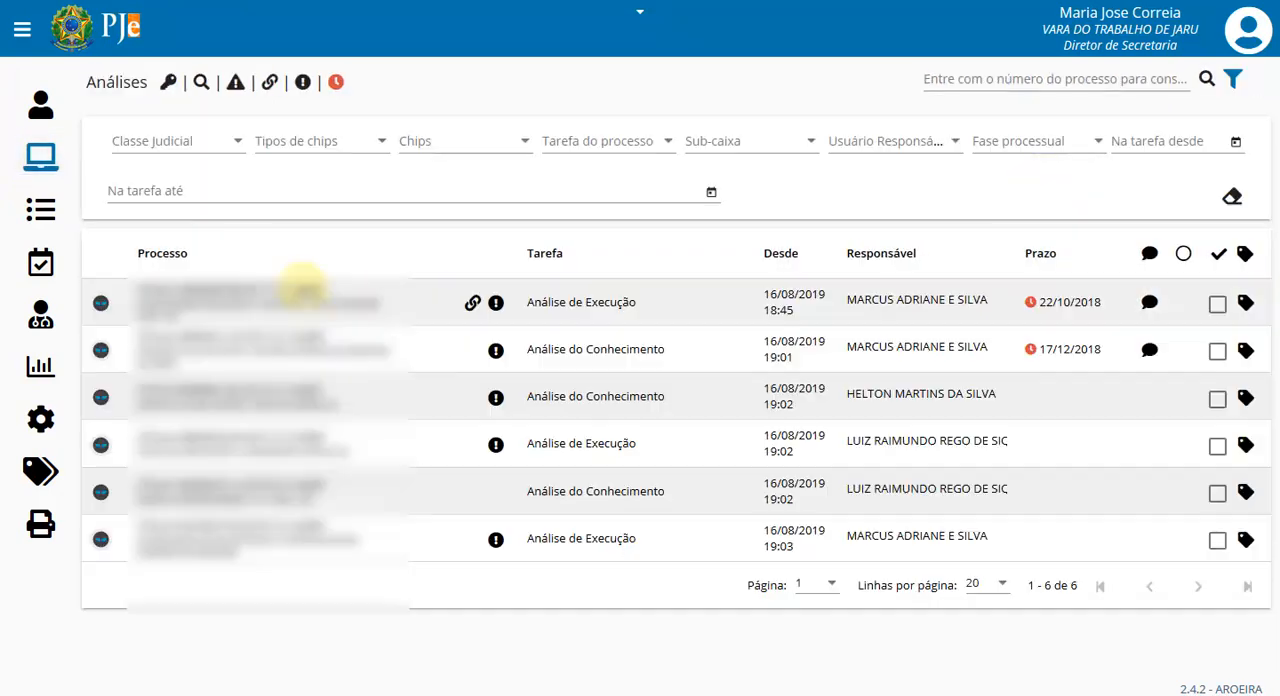
click(227, 342)
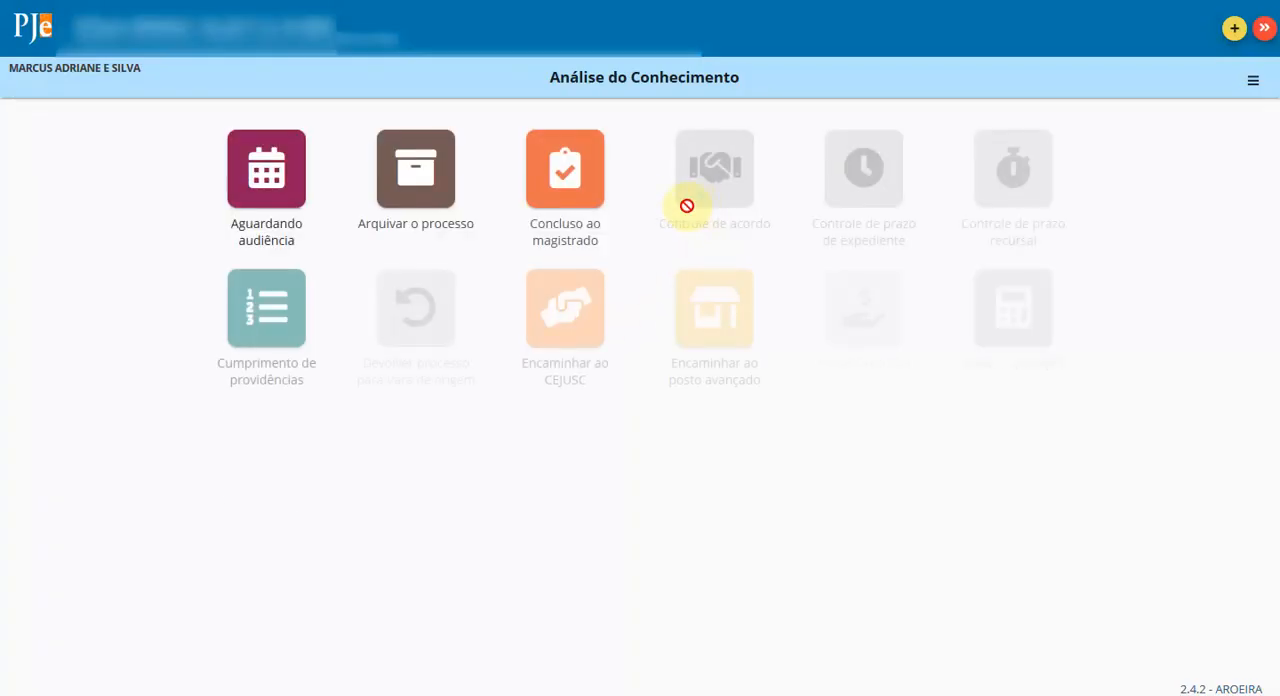
click(575, 193)
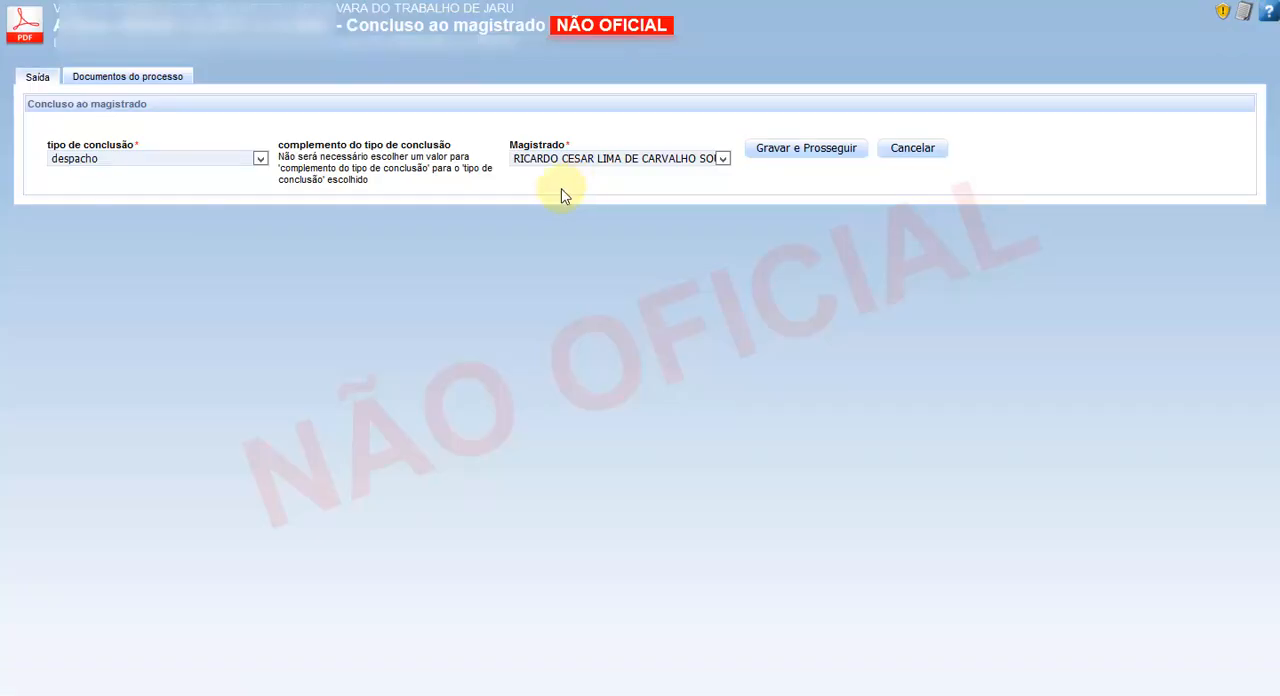
click(258, 159)
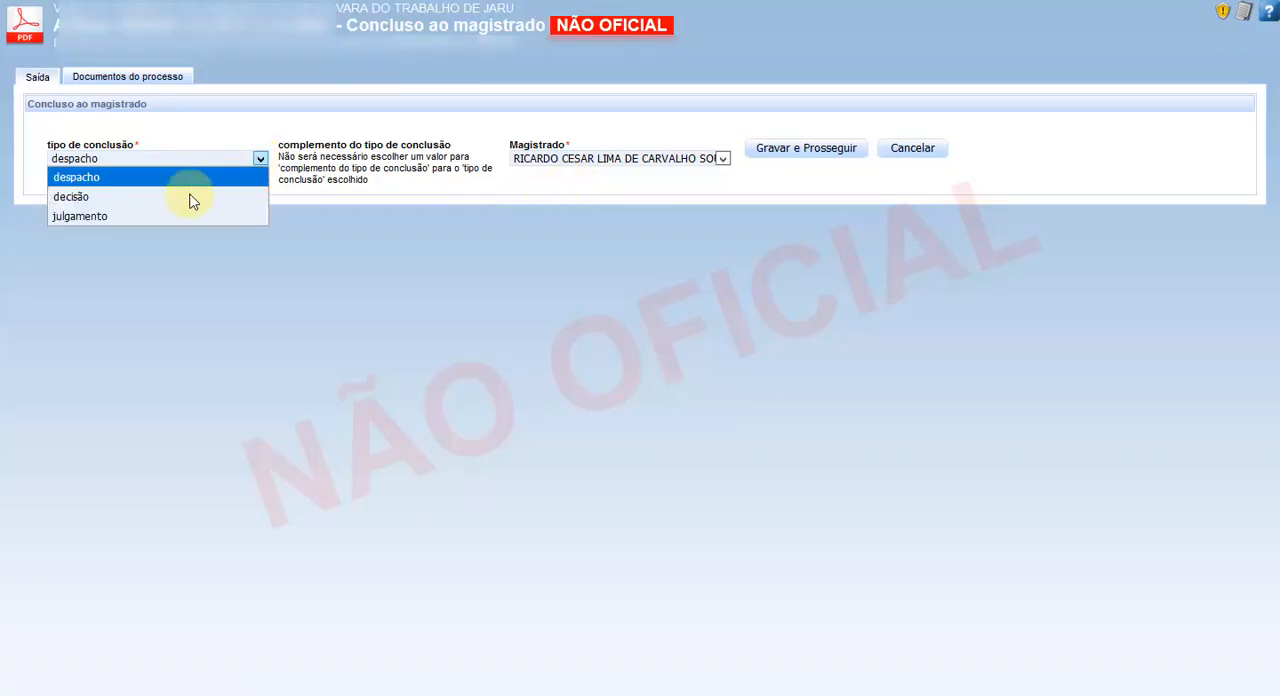
click(143, 218)
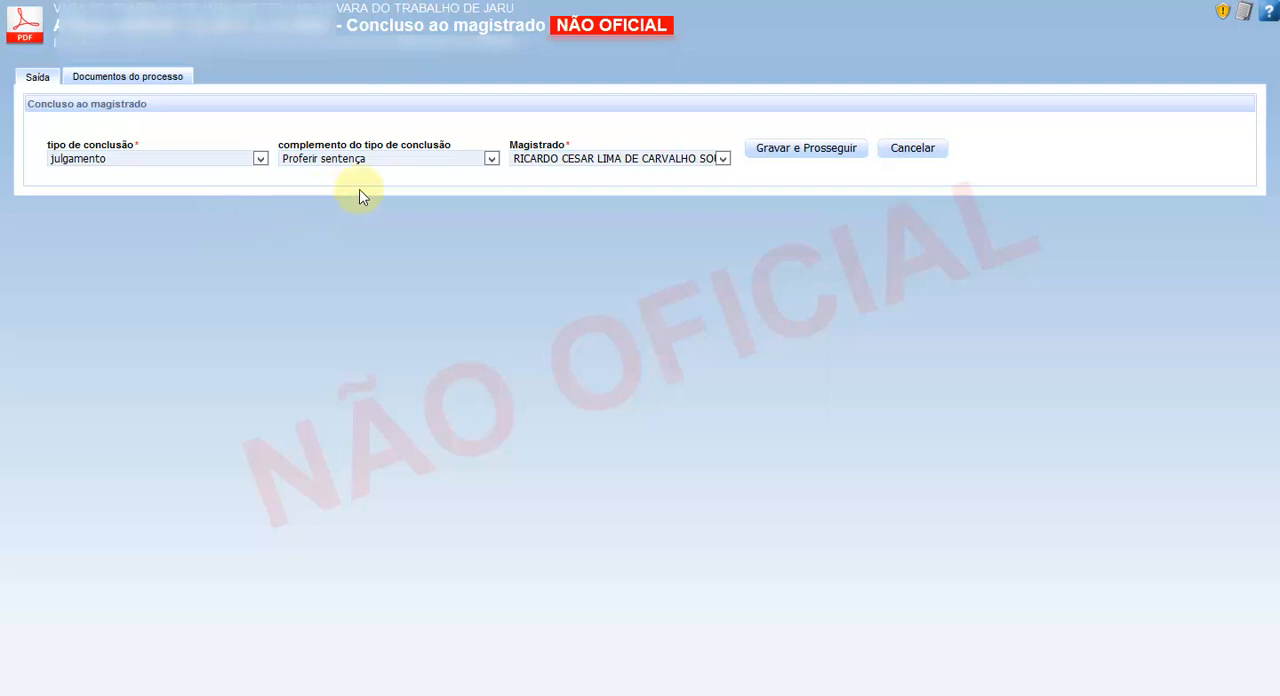
click(491, 160)
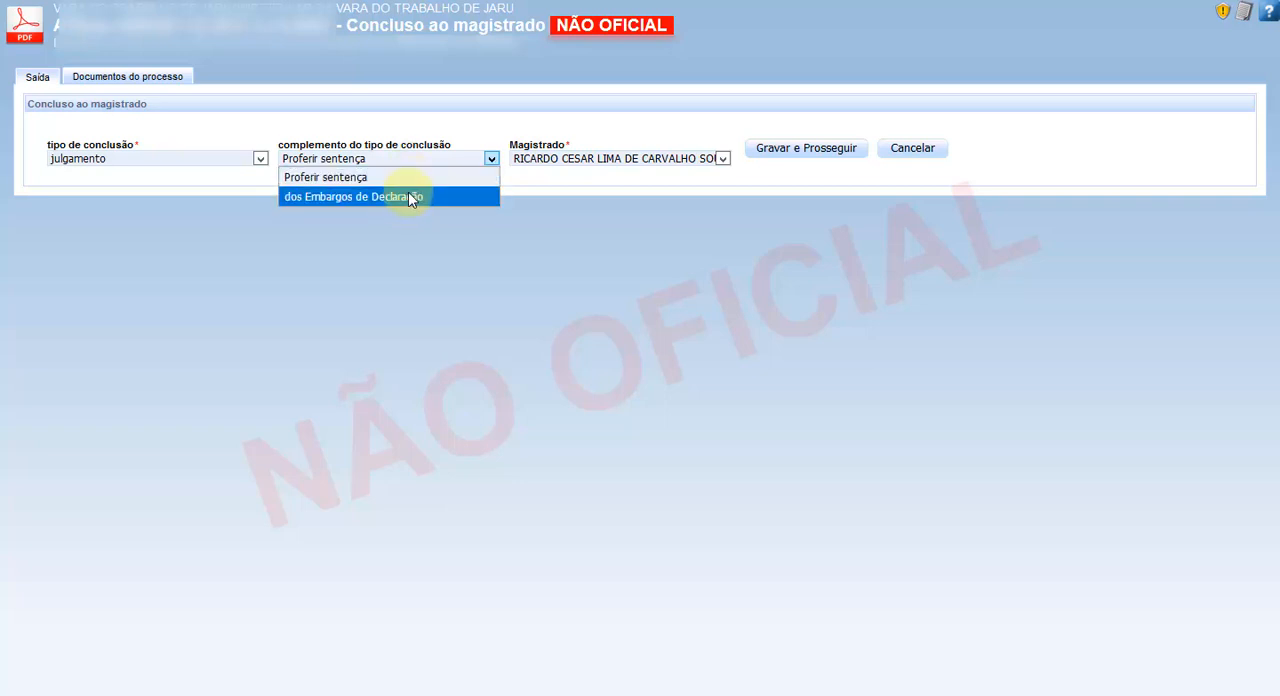
click(651, 188)
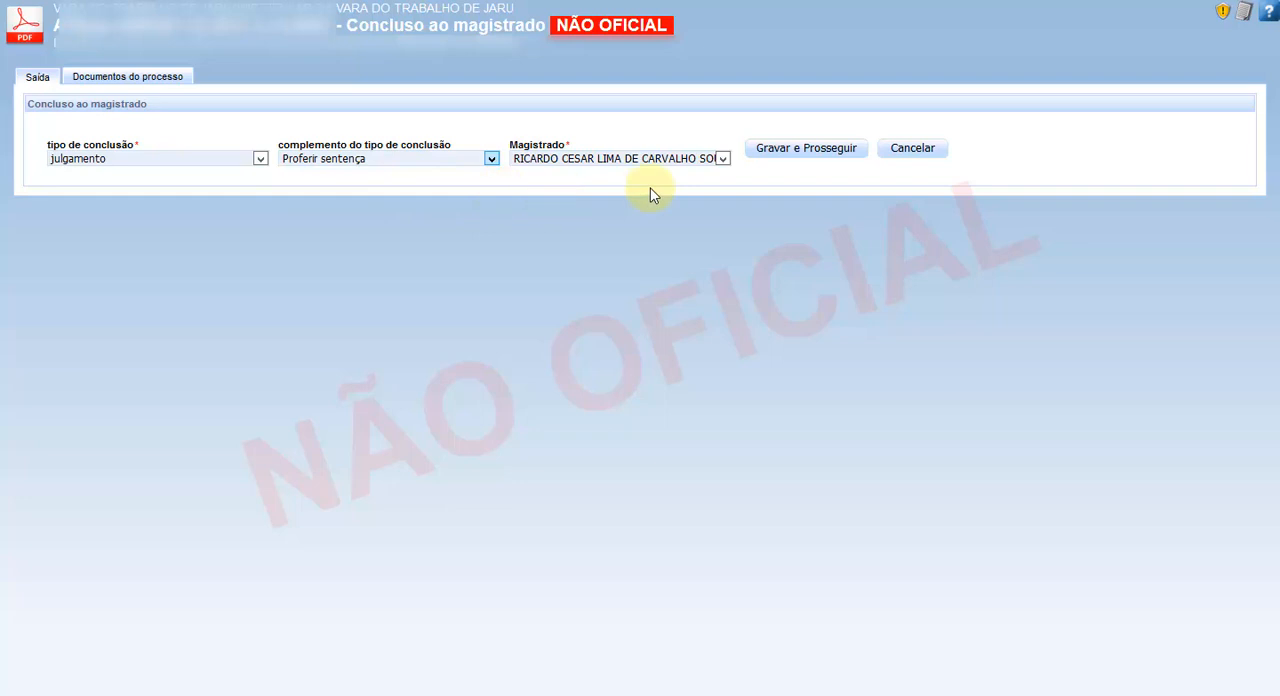
click(803, 150)
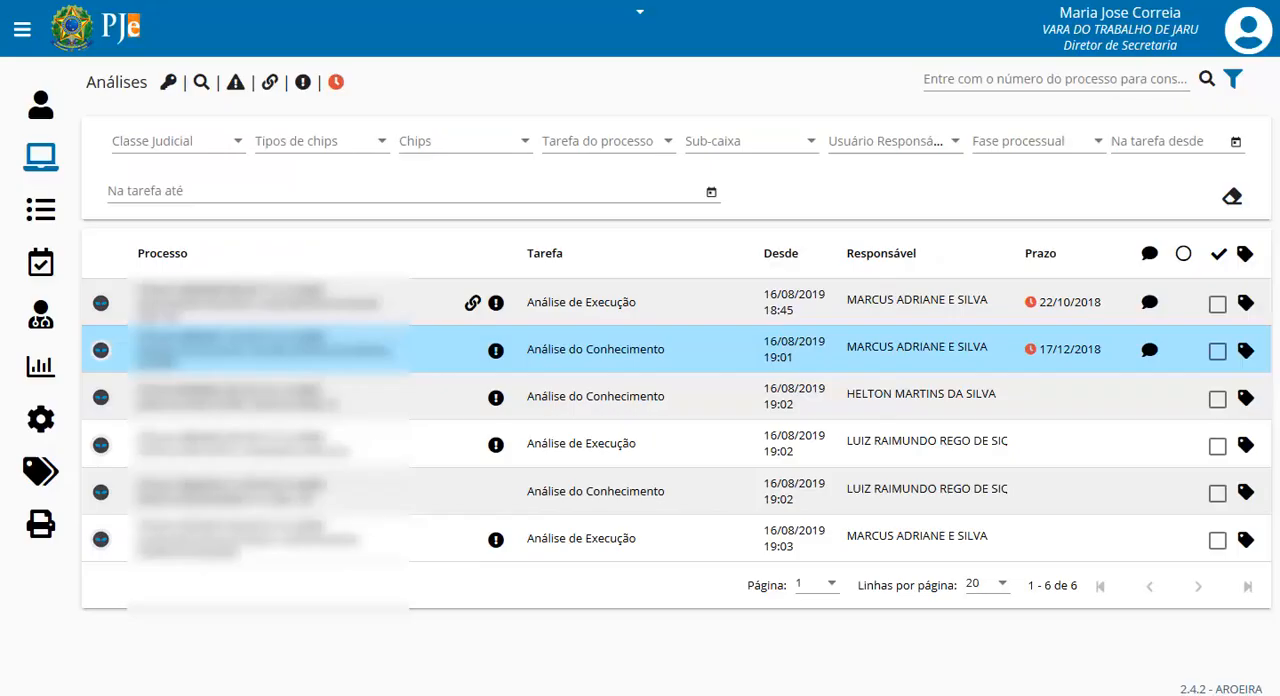
- From Análises, send the last listed Análise de Execução process to the magistrate, with type julgamento and complement Proferir sentença
click(58, 165)
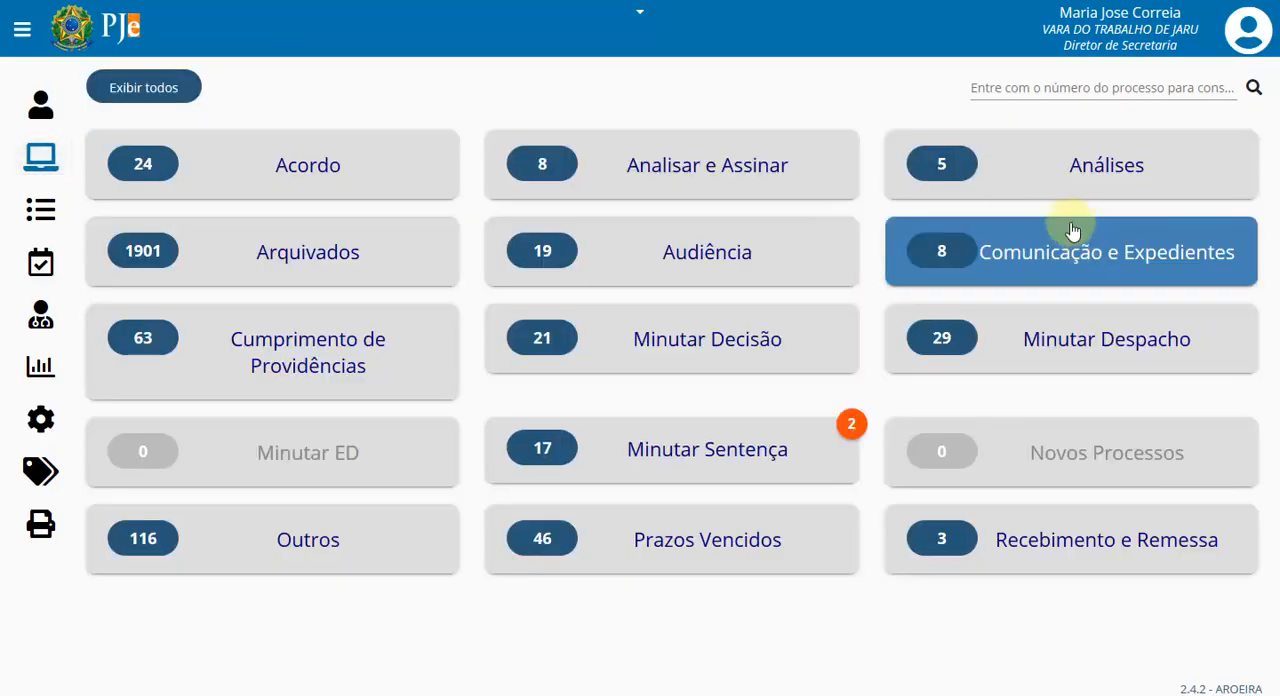
click(1074, 165)
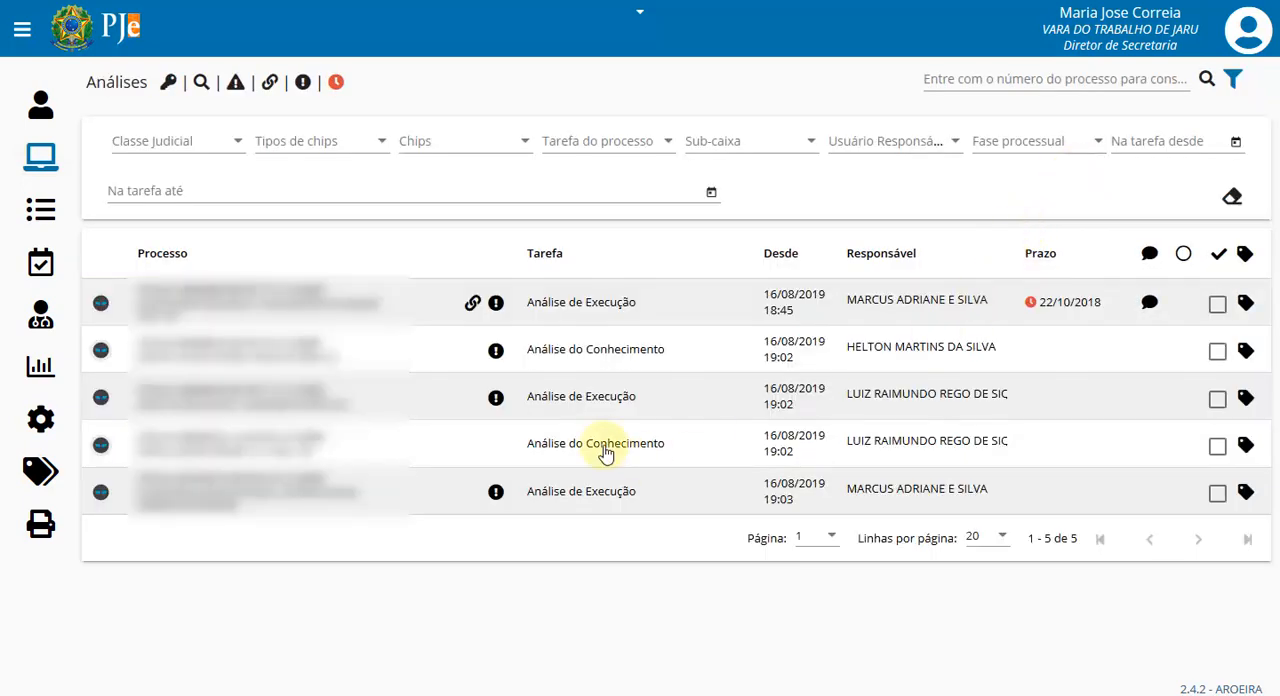
click(215, 491)
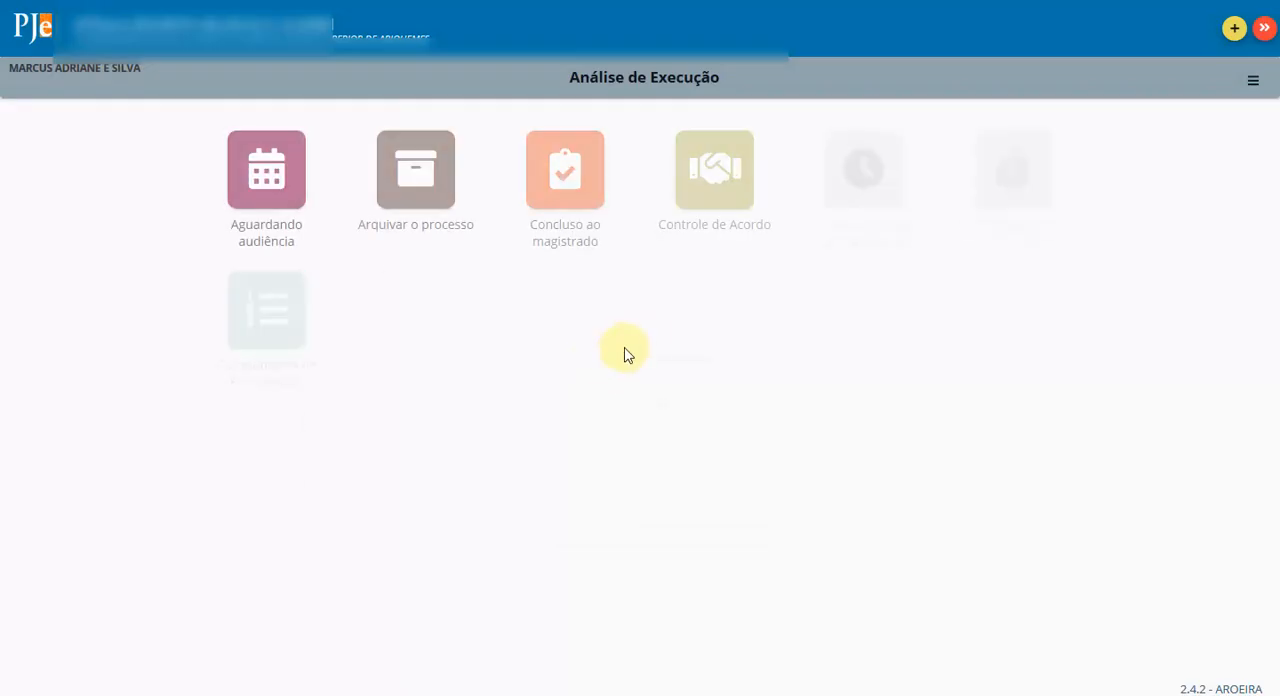
click(562, 180)
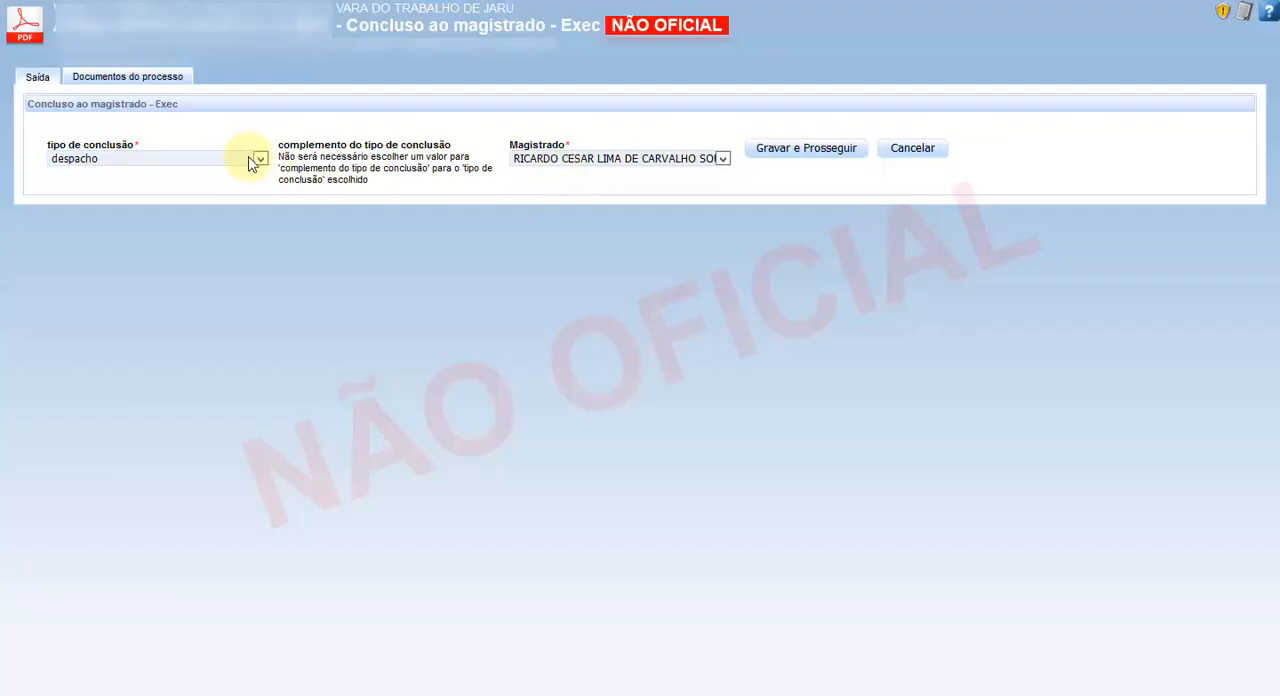
click(260, 162)
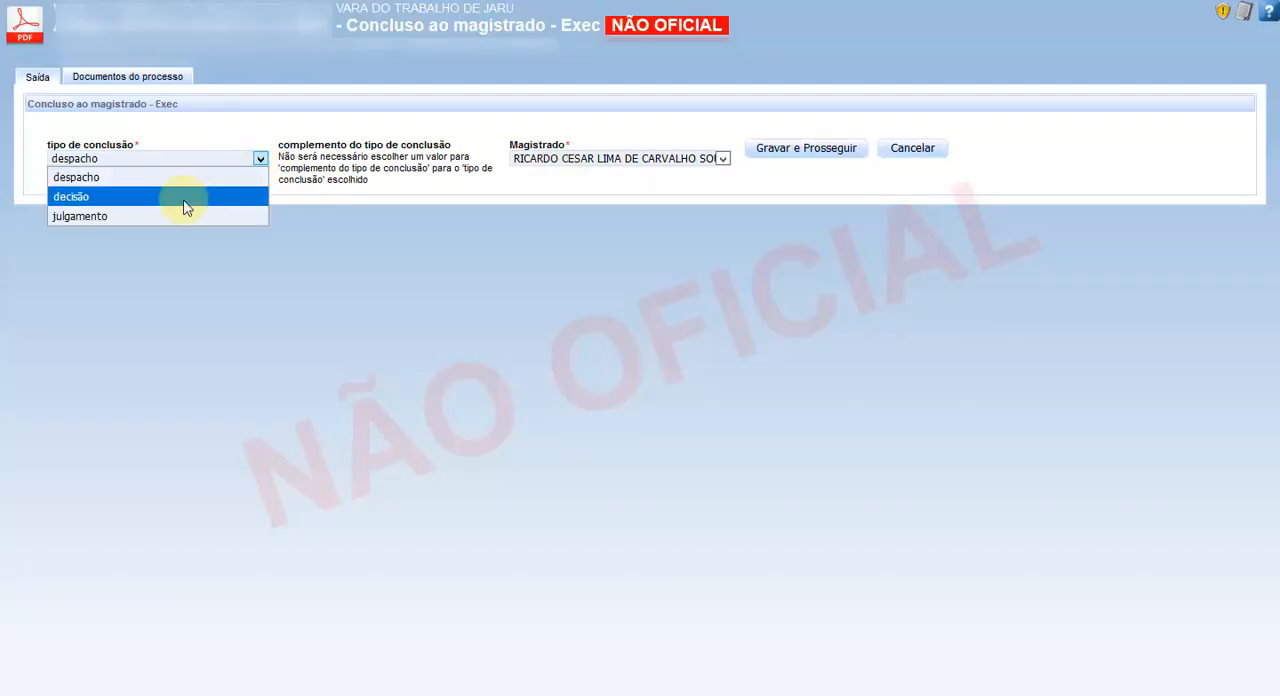
key(Escape)
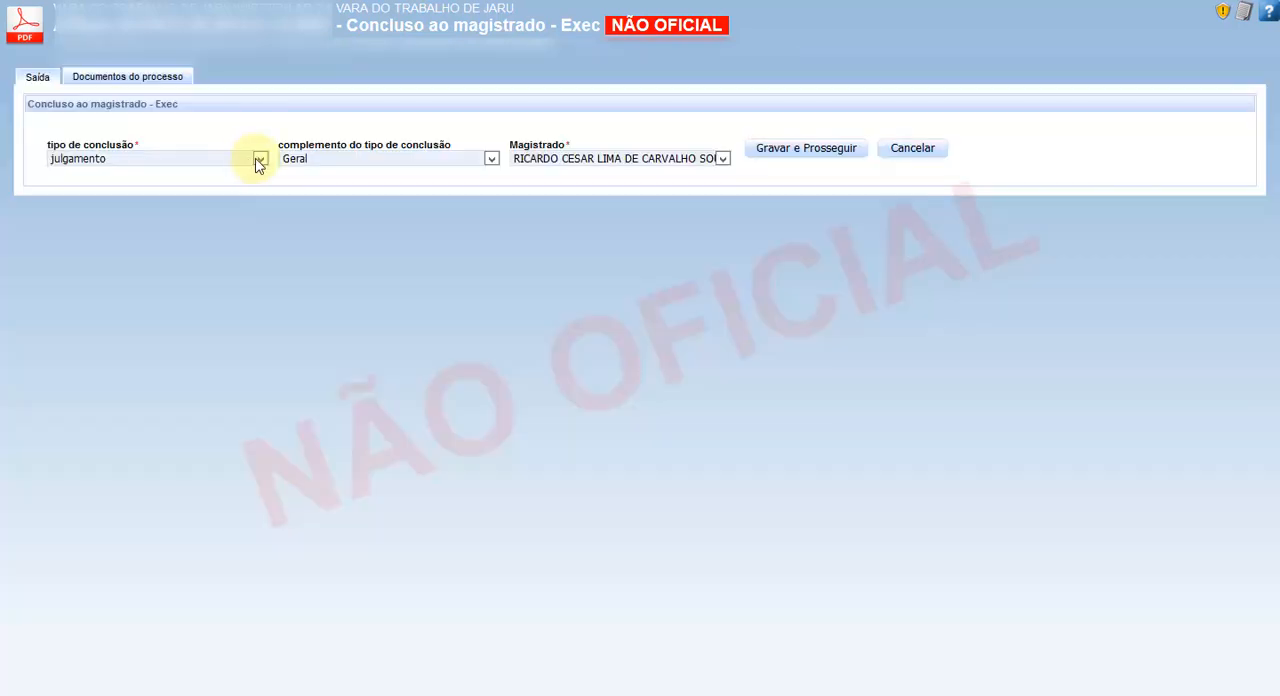
click(259, 160)
click(186, 218)
click(492, 161)
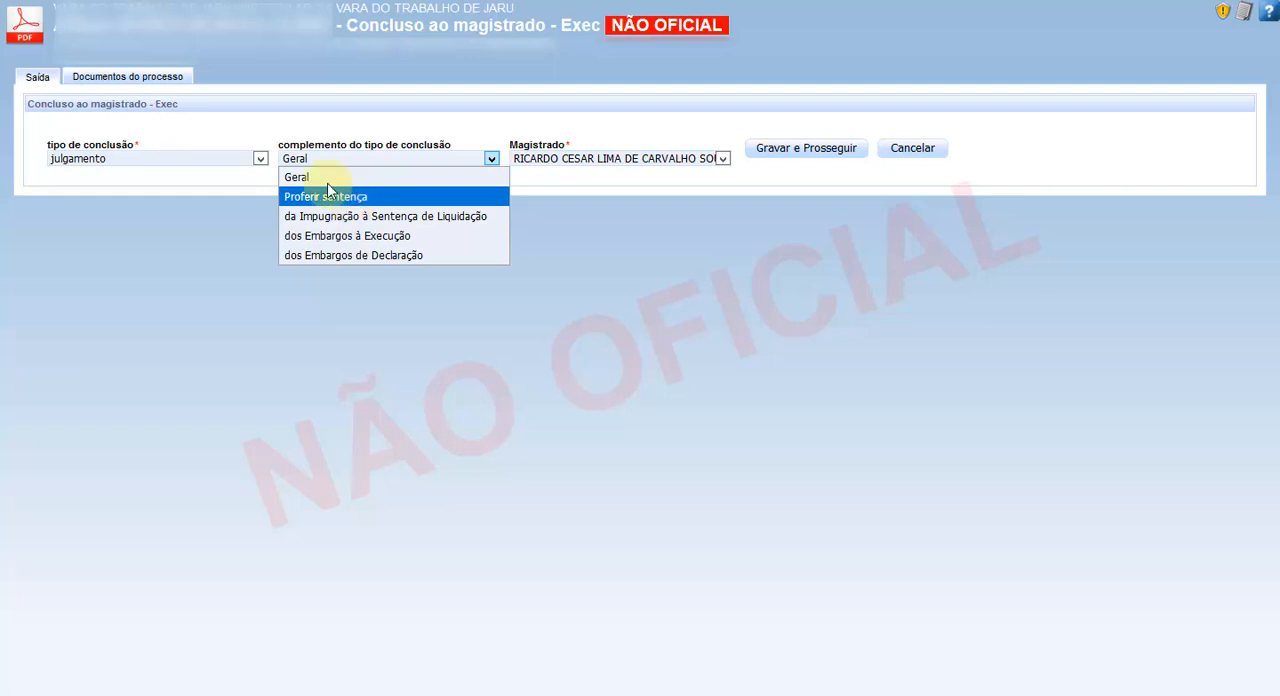
click(366, 203)
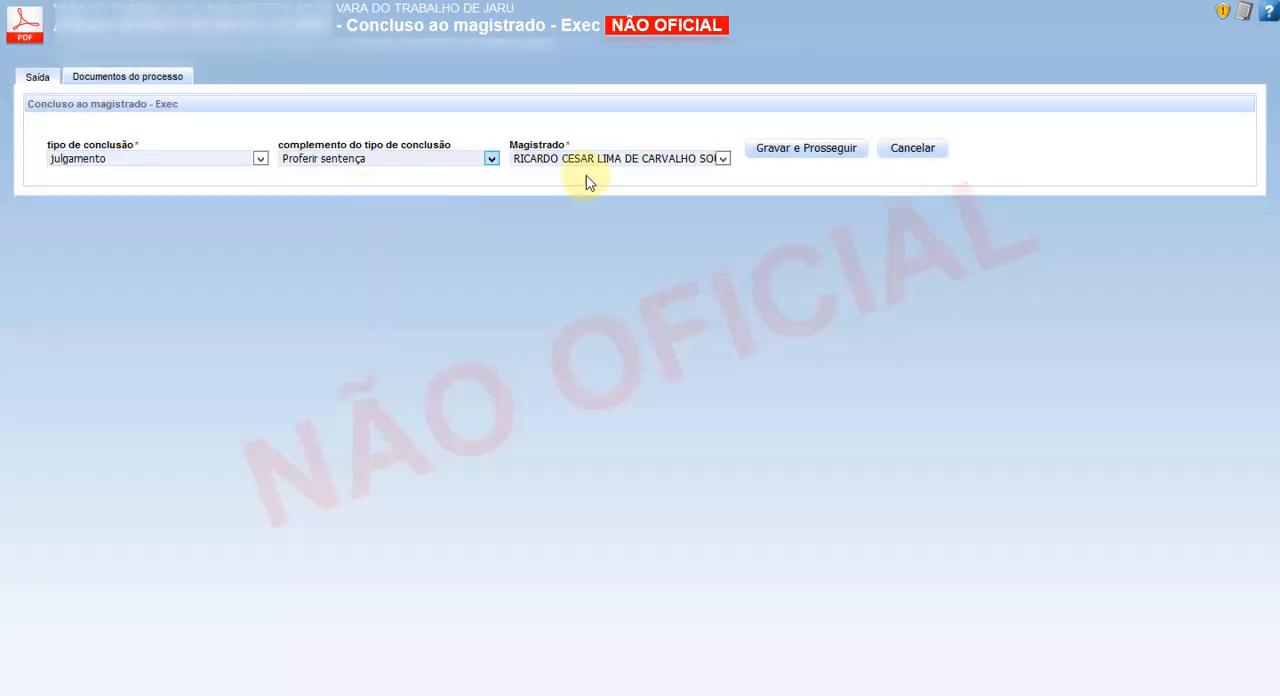
click(812, 148)
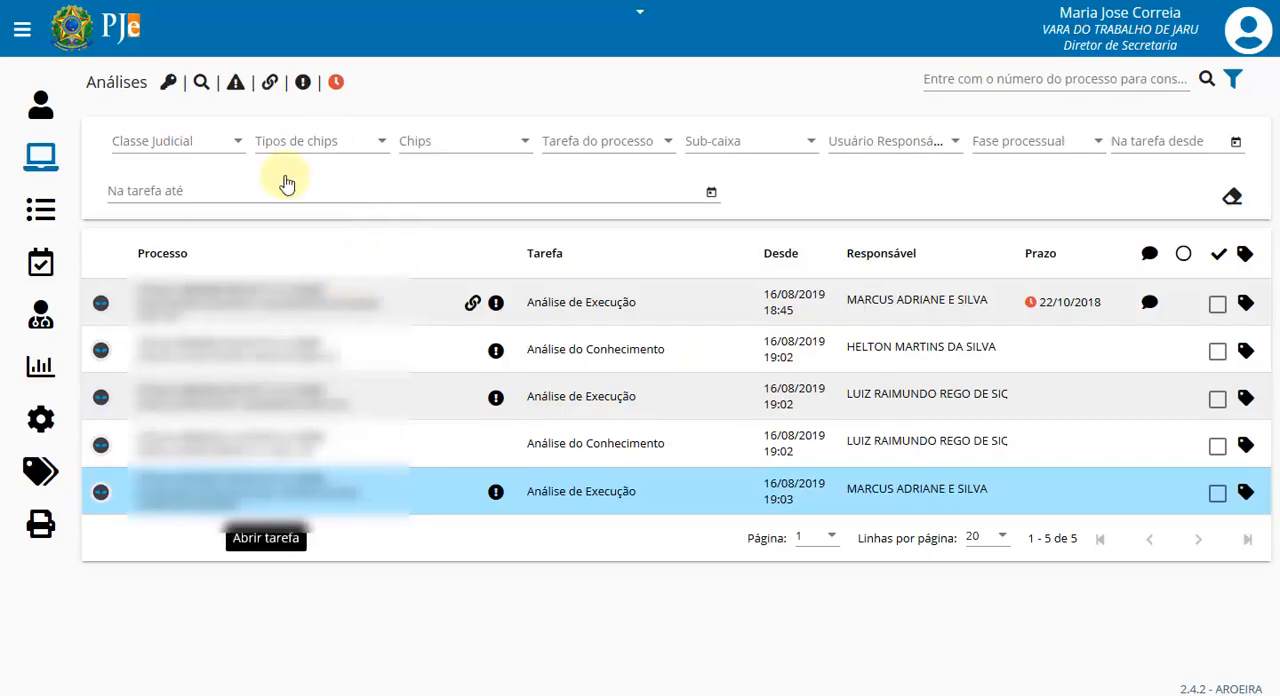
- In Minutar Sentença, change the responsible person of the first listed process to the magistrate
click(40, 155)
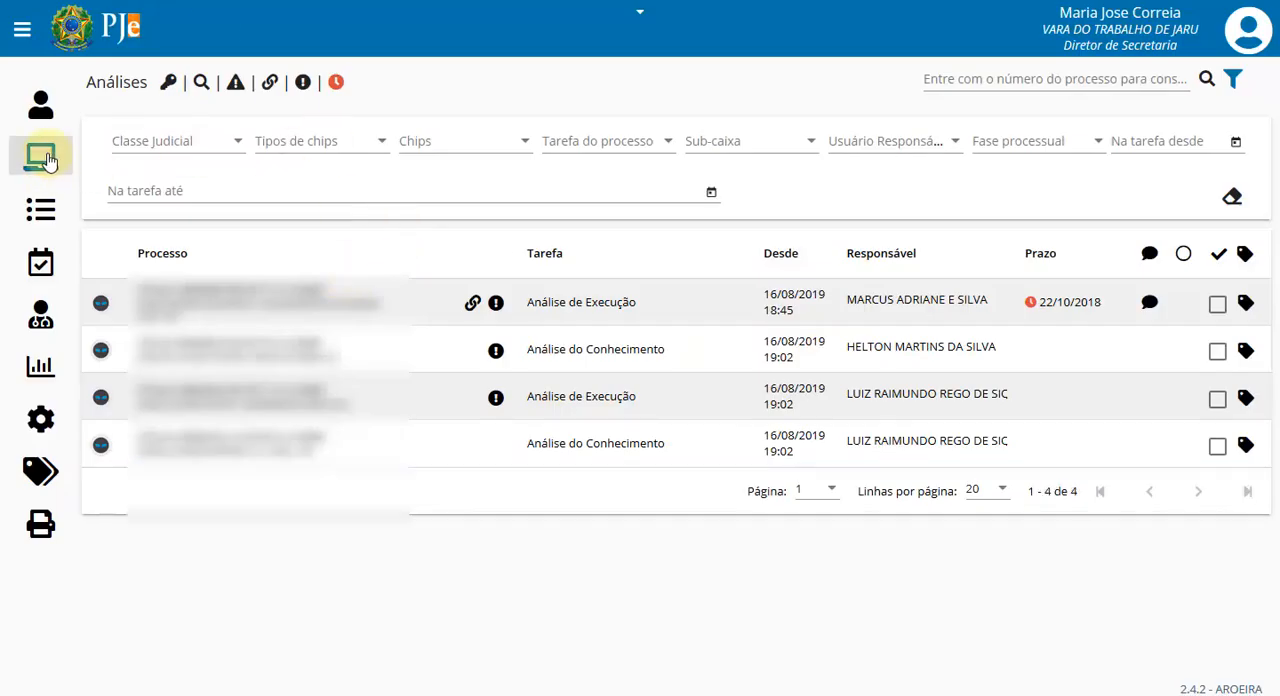
click(724, 456)
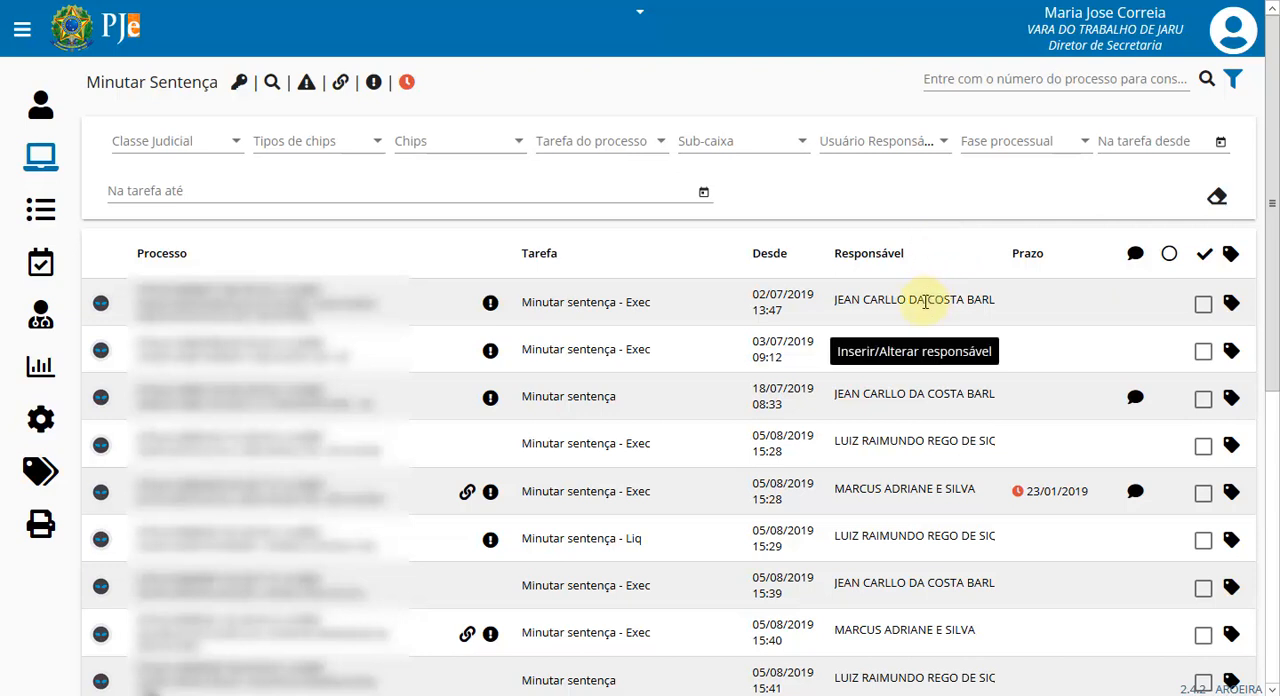
click(966, 298)
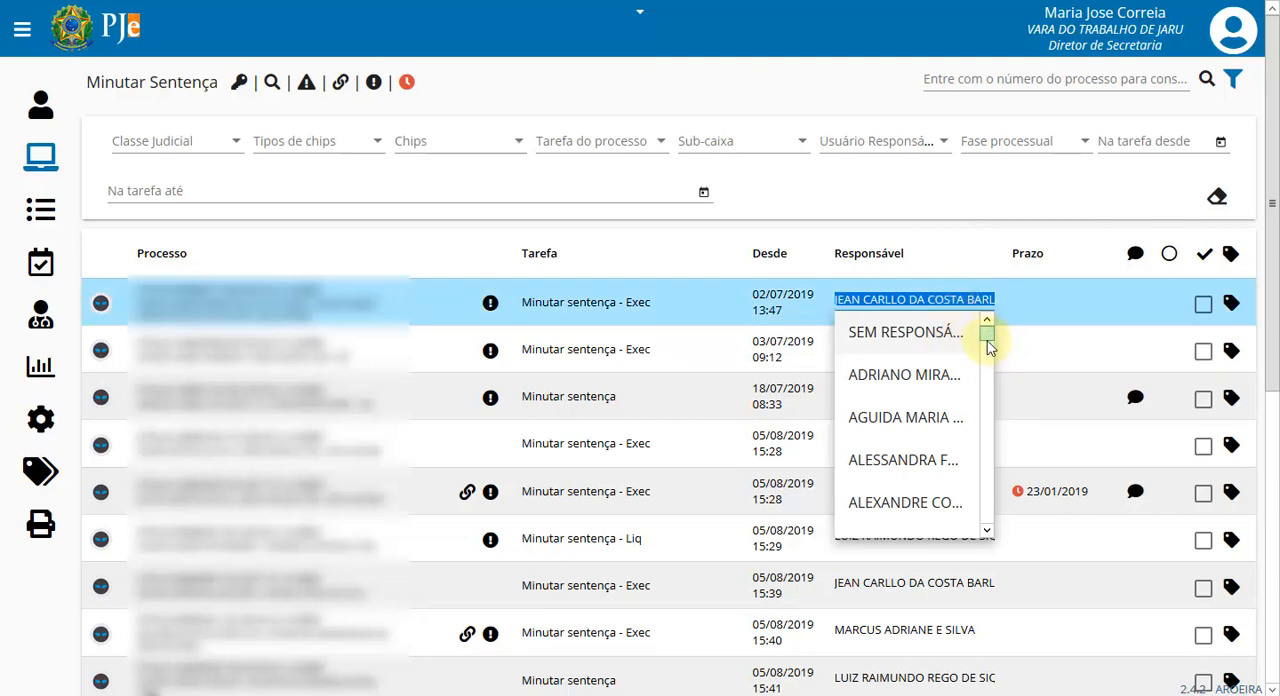
drag(988, 337, 1006, 503)
click(928, 510)
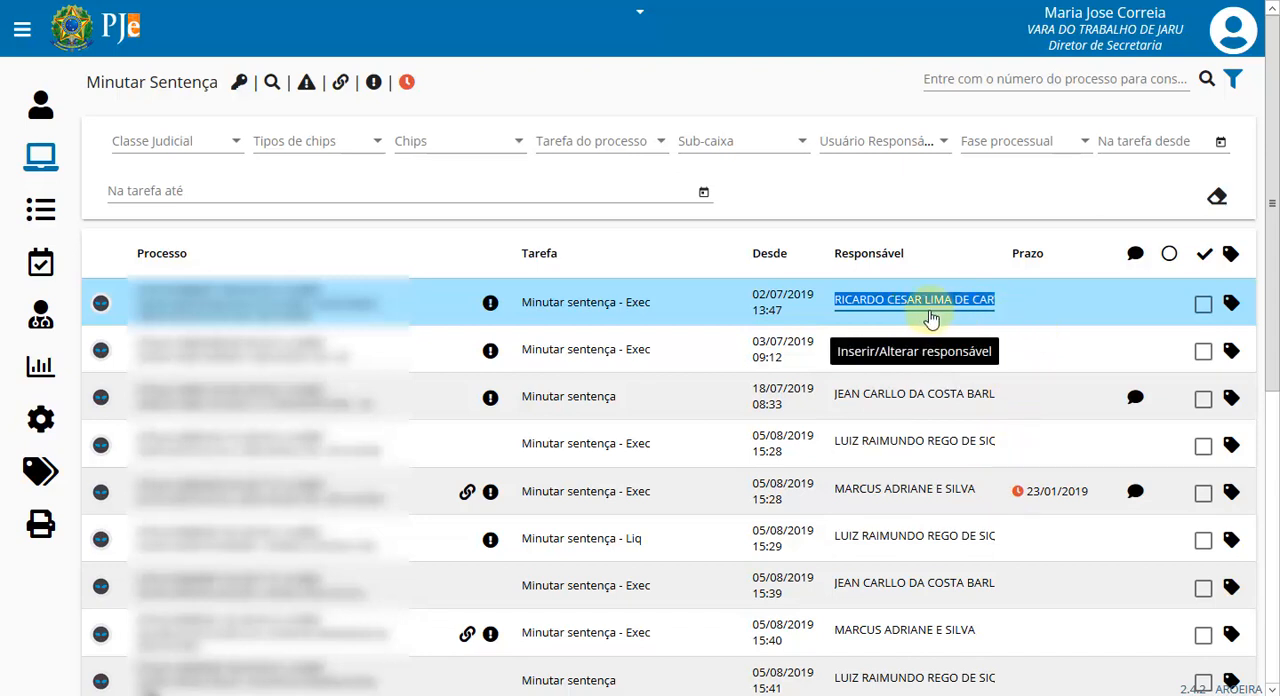
click(953, 192)
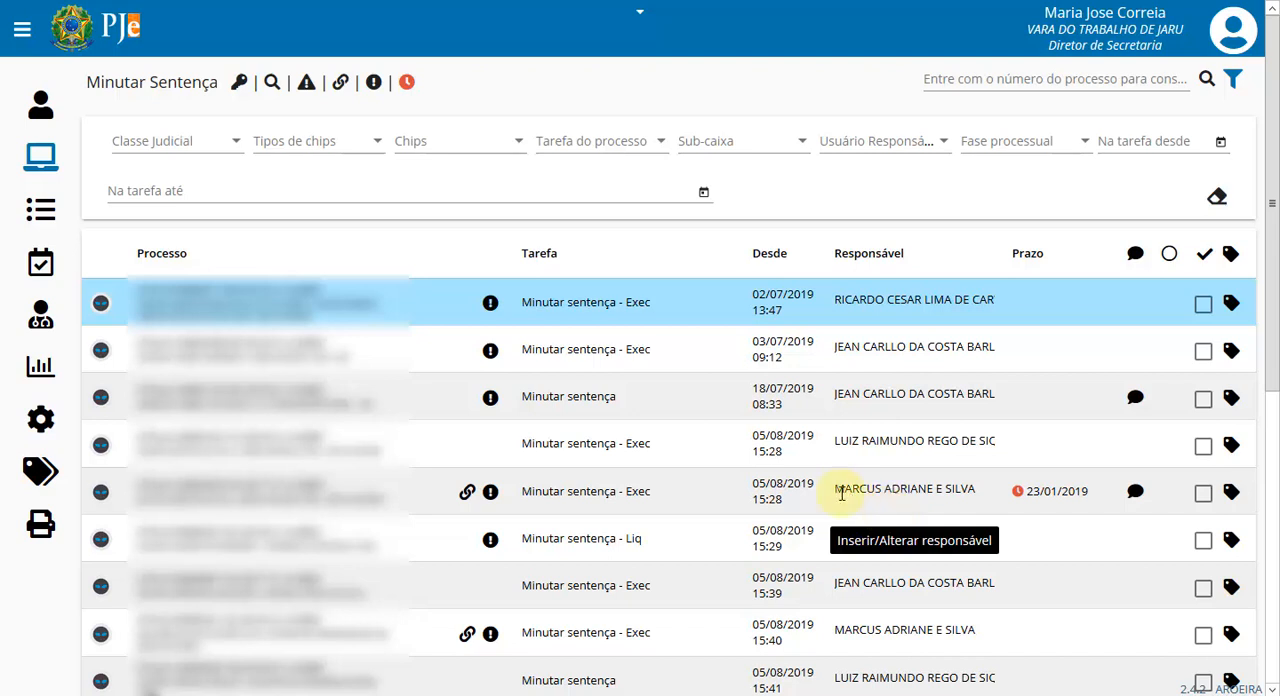
- In the third process listed in Minutar Sentença, add the movement Acolhidos os Embargos de Declaração with quantity 2
click(235, 400)
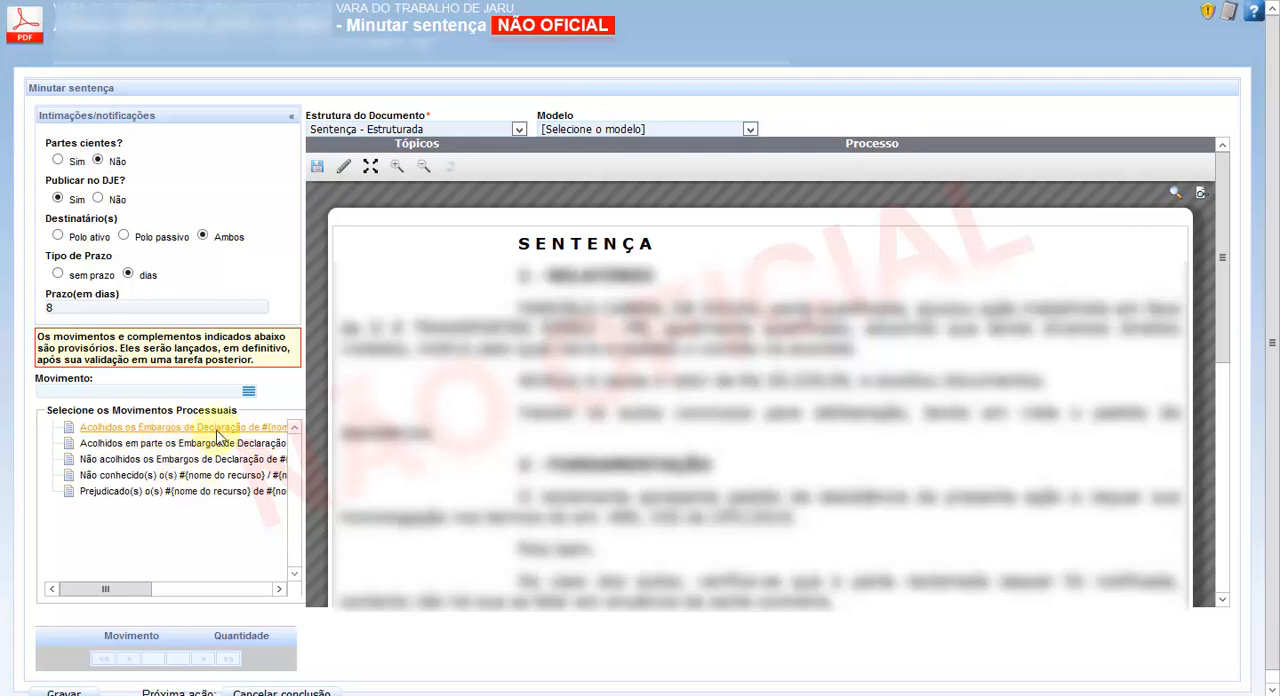
drag(225, 438, 175, 652)
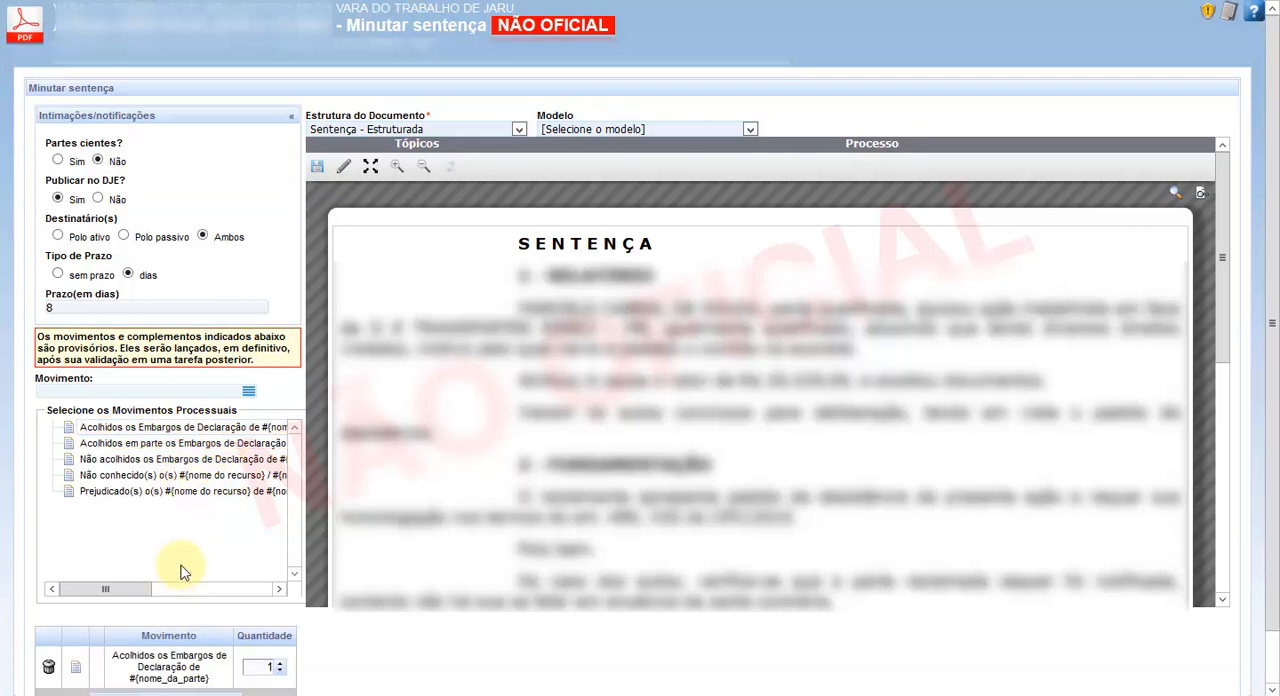
click(80, 668)
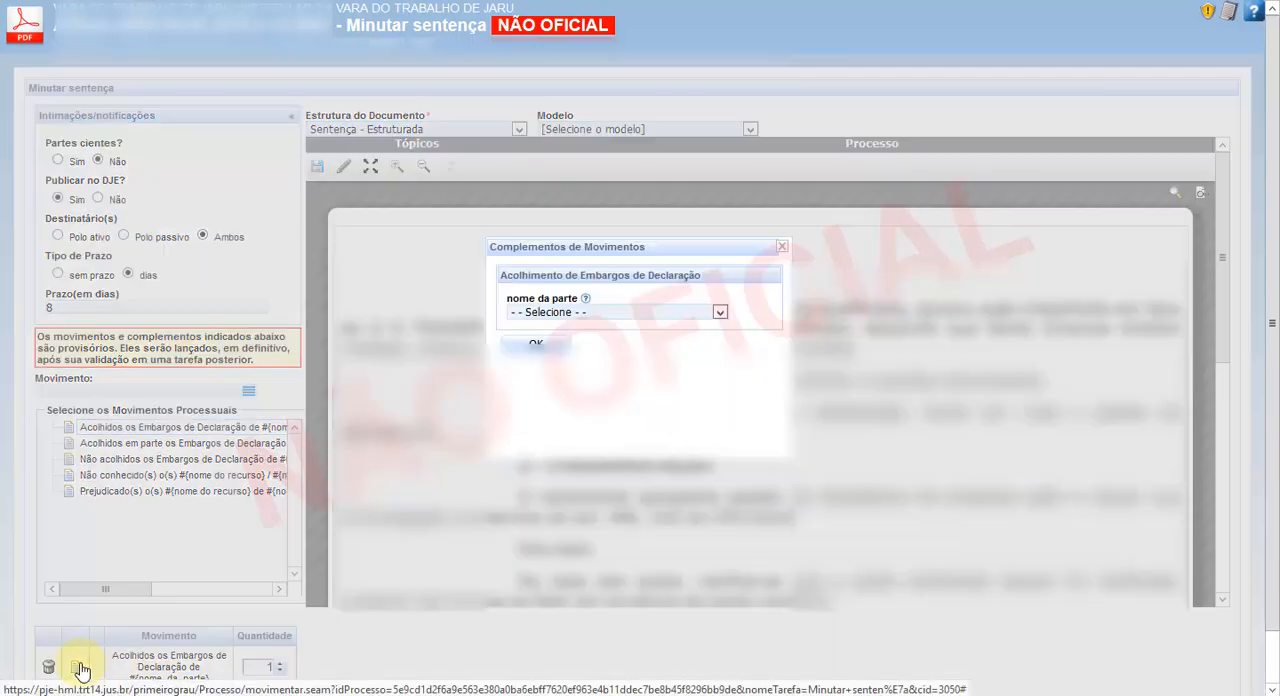
click(720, 312)
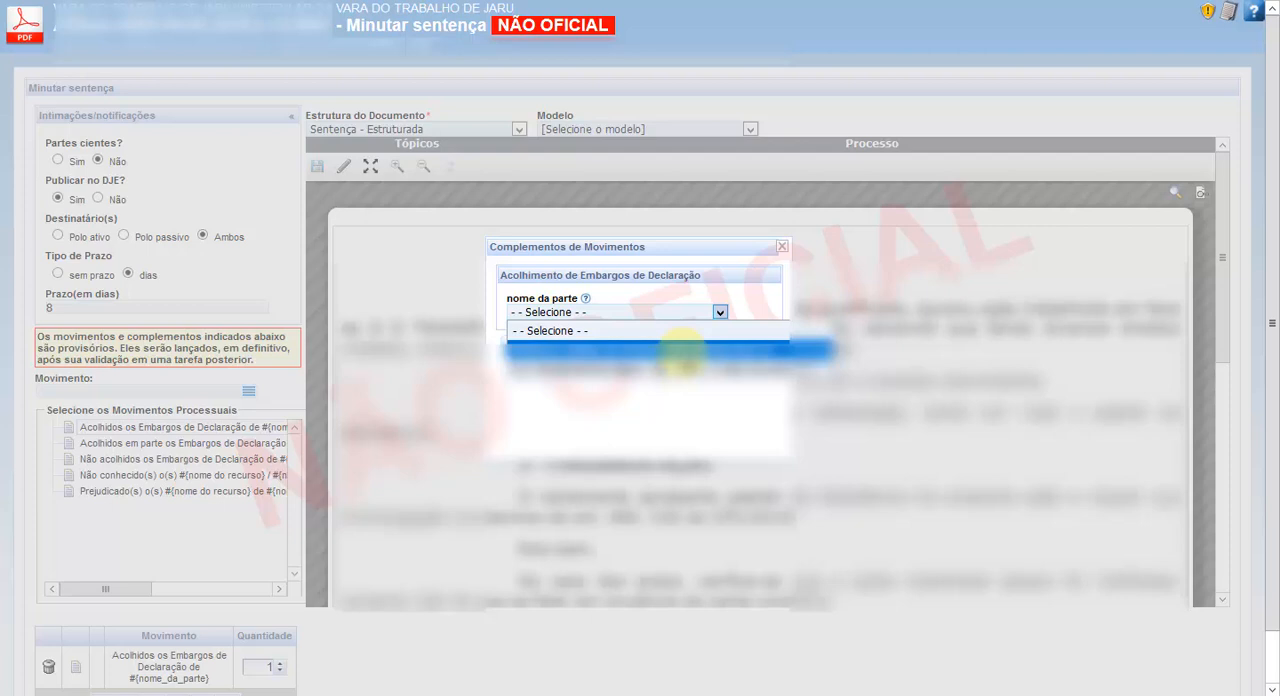
click(783, 248)
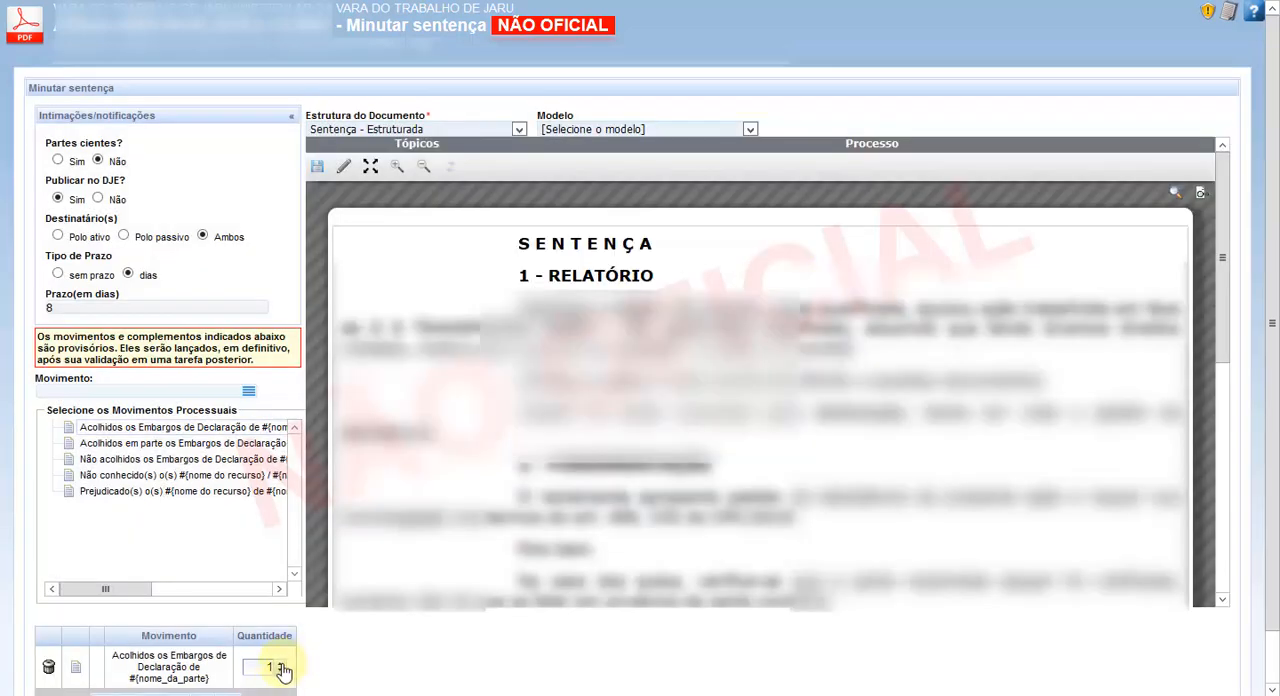
click(281, 664)
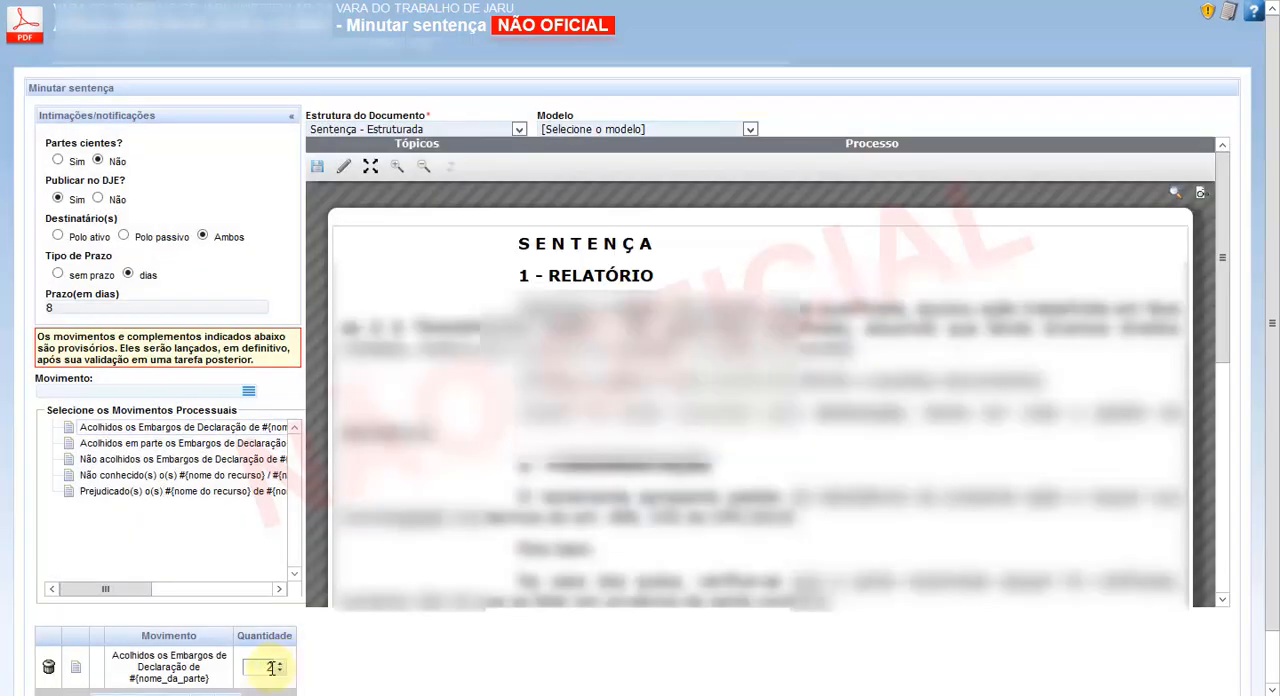
- Fill in a different party's name for each of the two Acolhimento de Embargos de Declaração complements, confirm them and close the process
click(75, 666)
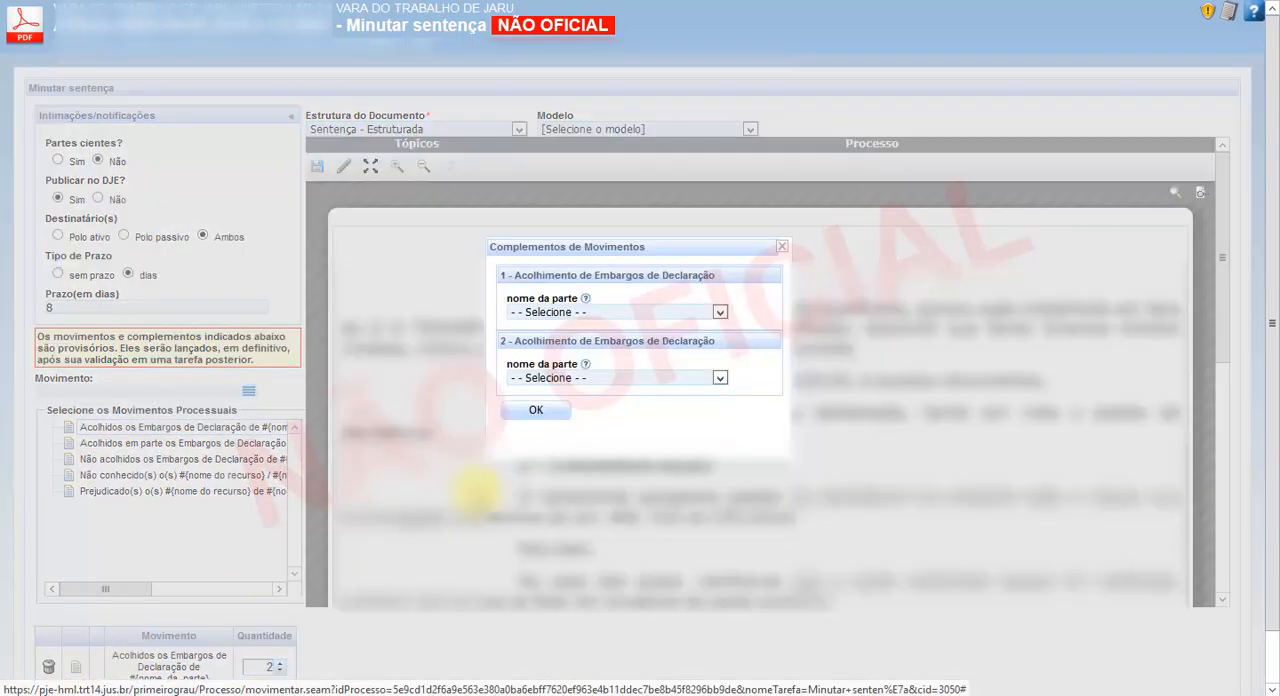
click(719, 313)
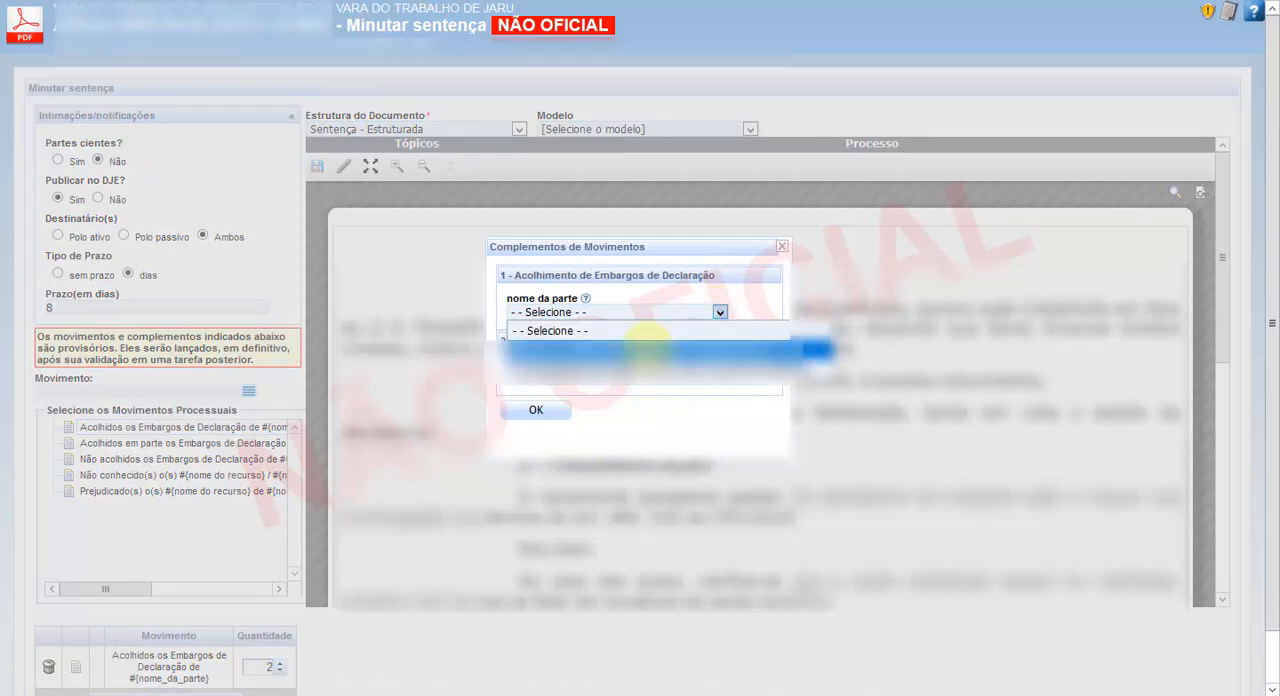
click(645, 348)
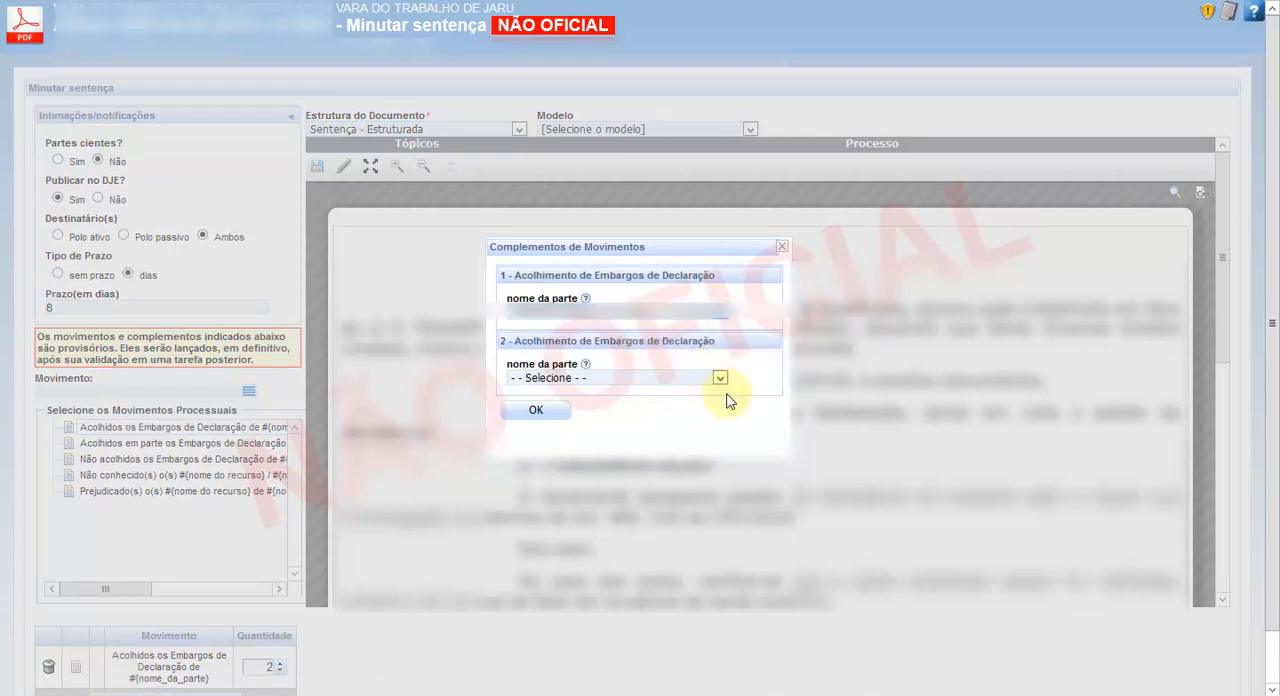
click(720, 378)
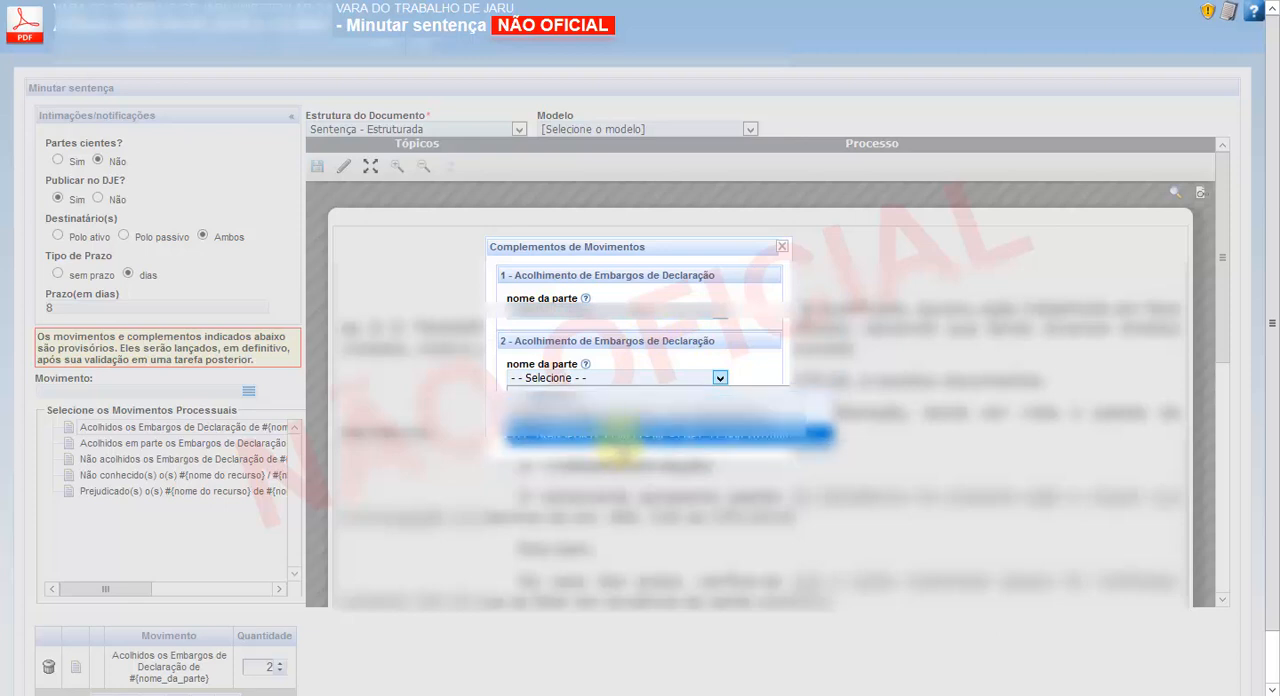
click(602, 434)
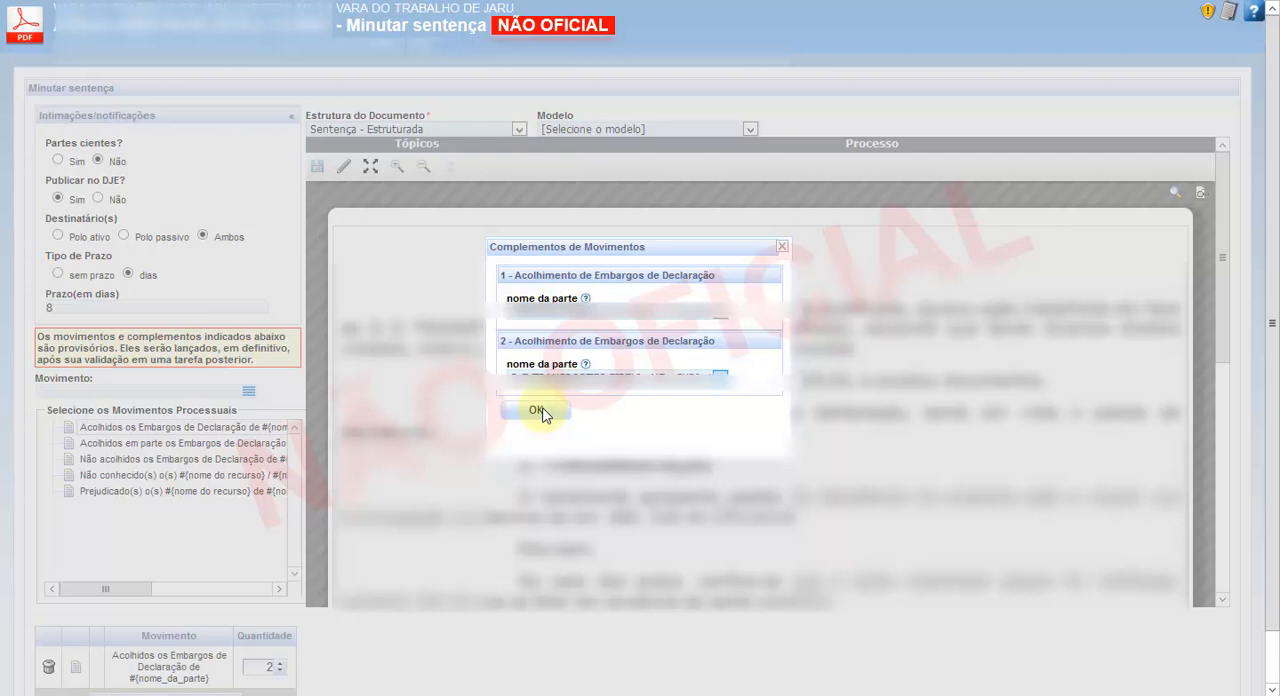
click(538, 410)
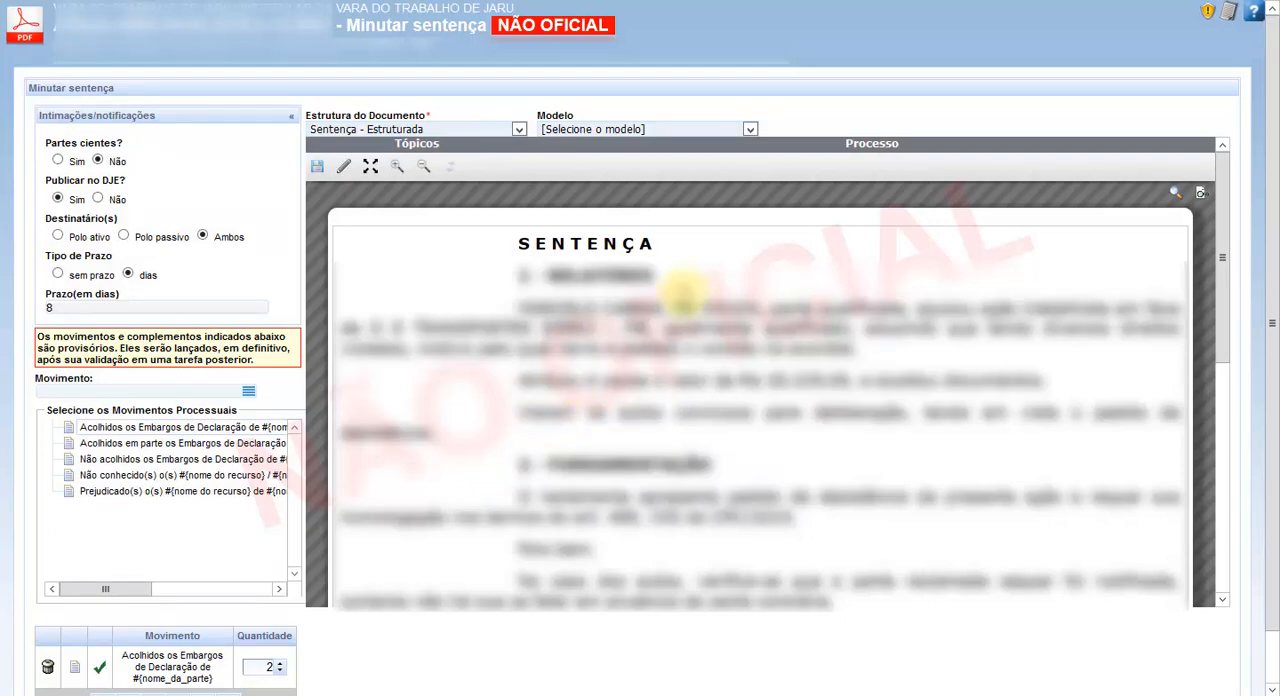
key(ctrl+w)
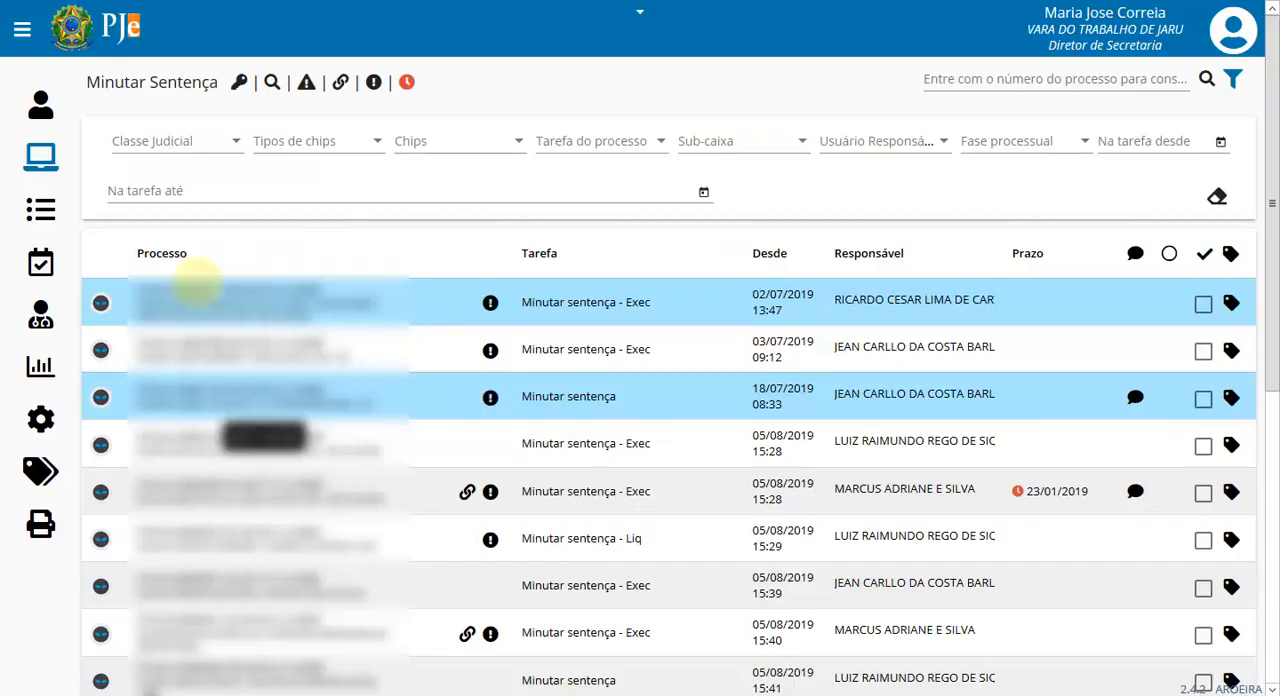
- From Análises, send the third listed process, an Análise de Execução, to the magistrate with type julgamento and complement Proferir sentença
click(41, 157)
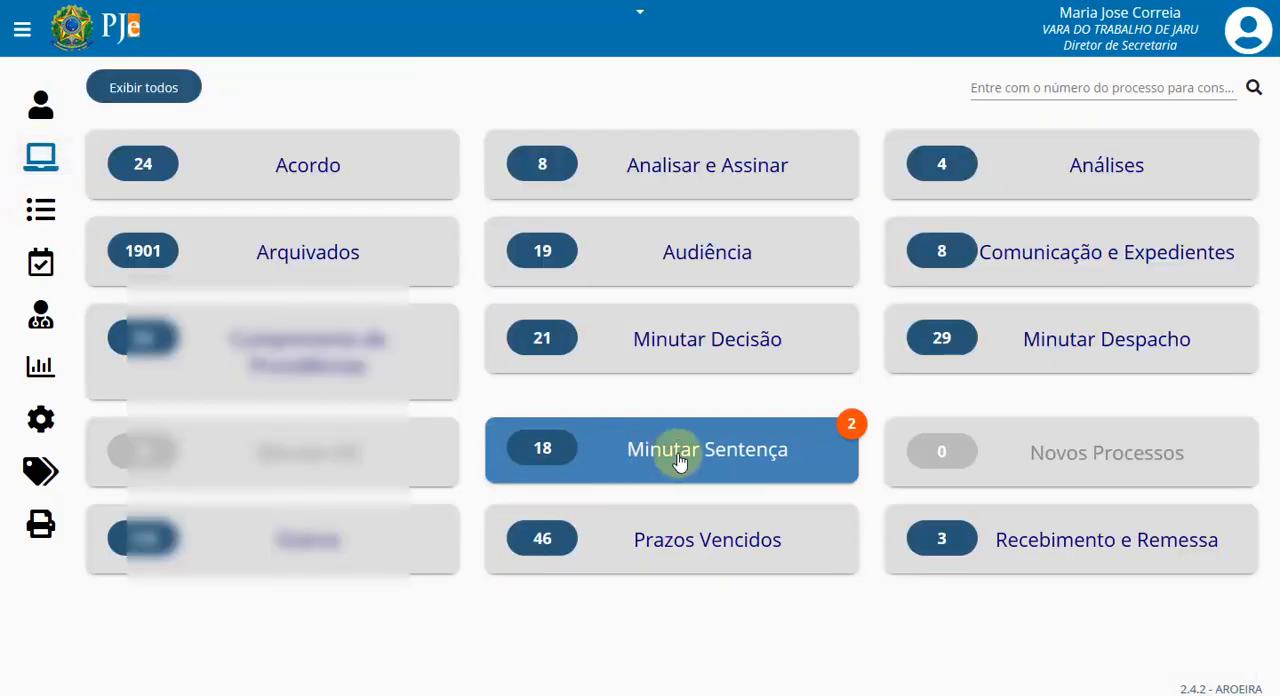
click(681, 458)
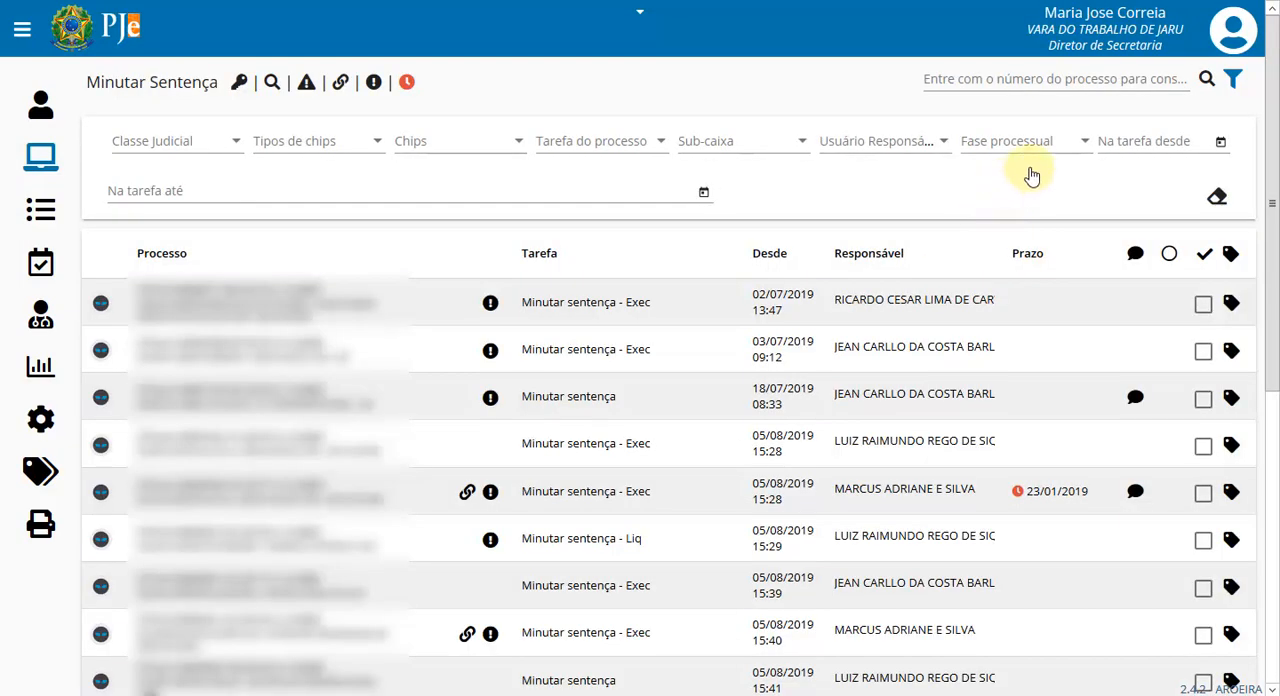
click(41, 158)
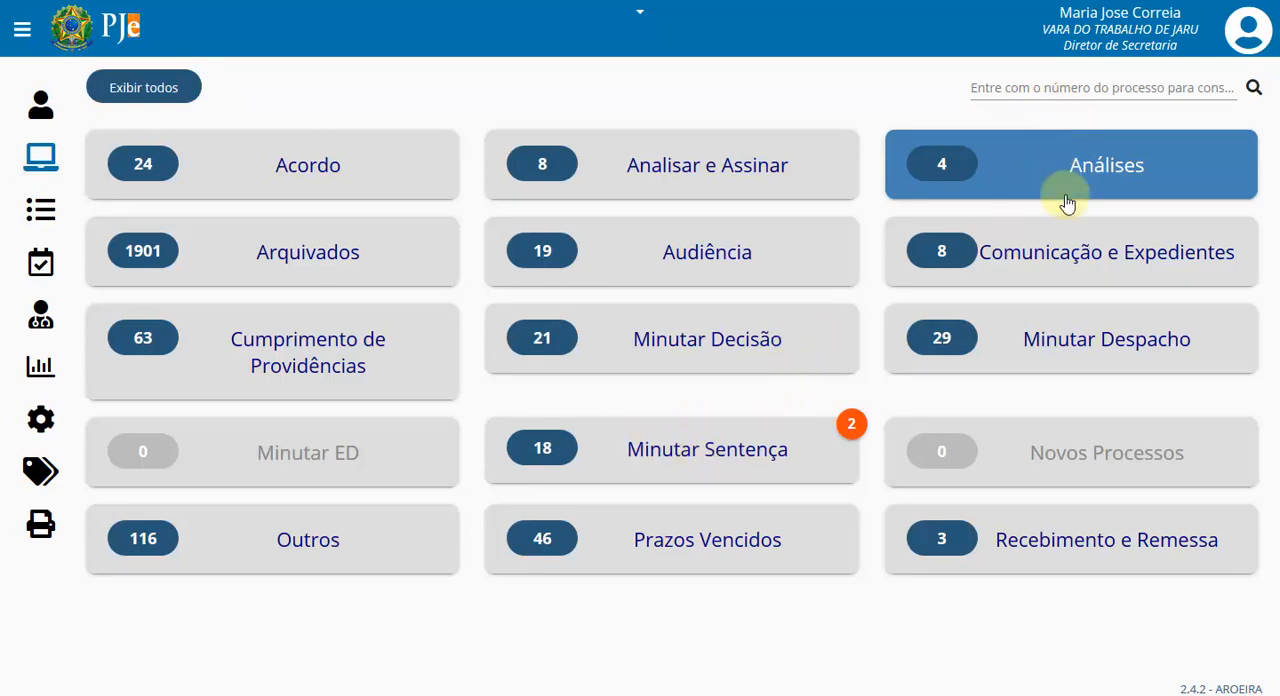
click(1071, 165)
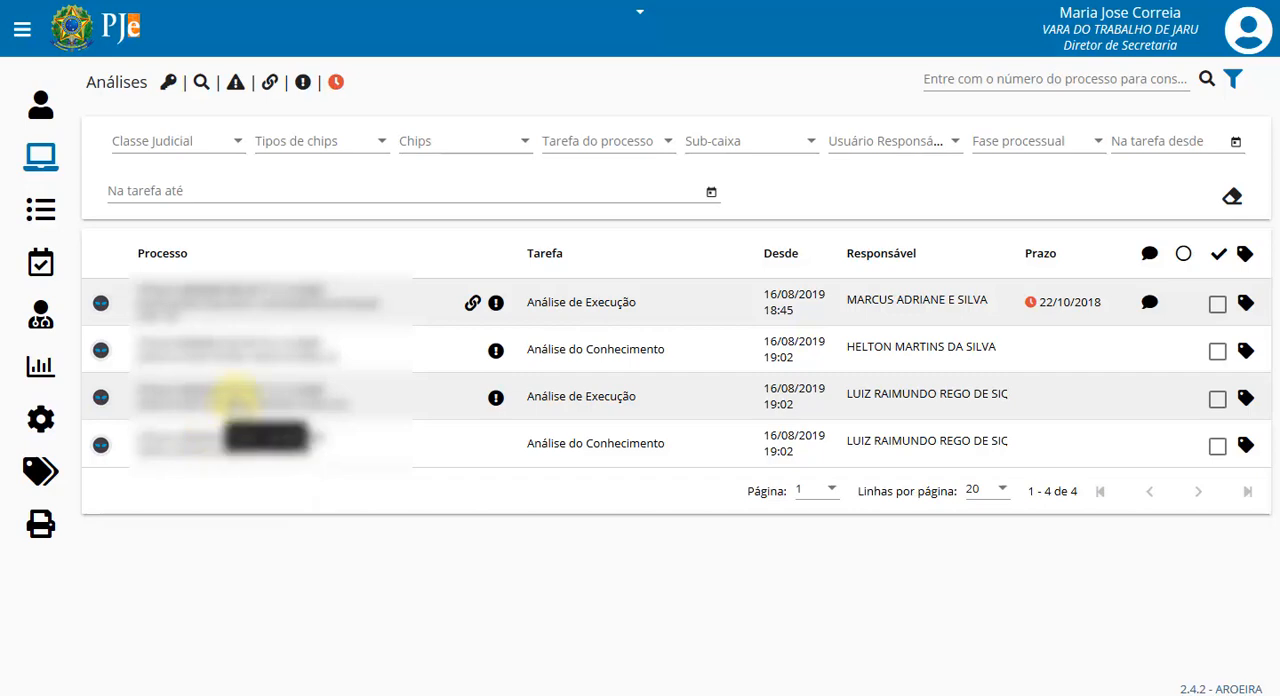
click(235, 396)
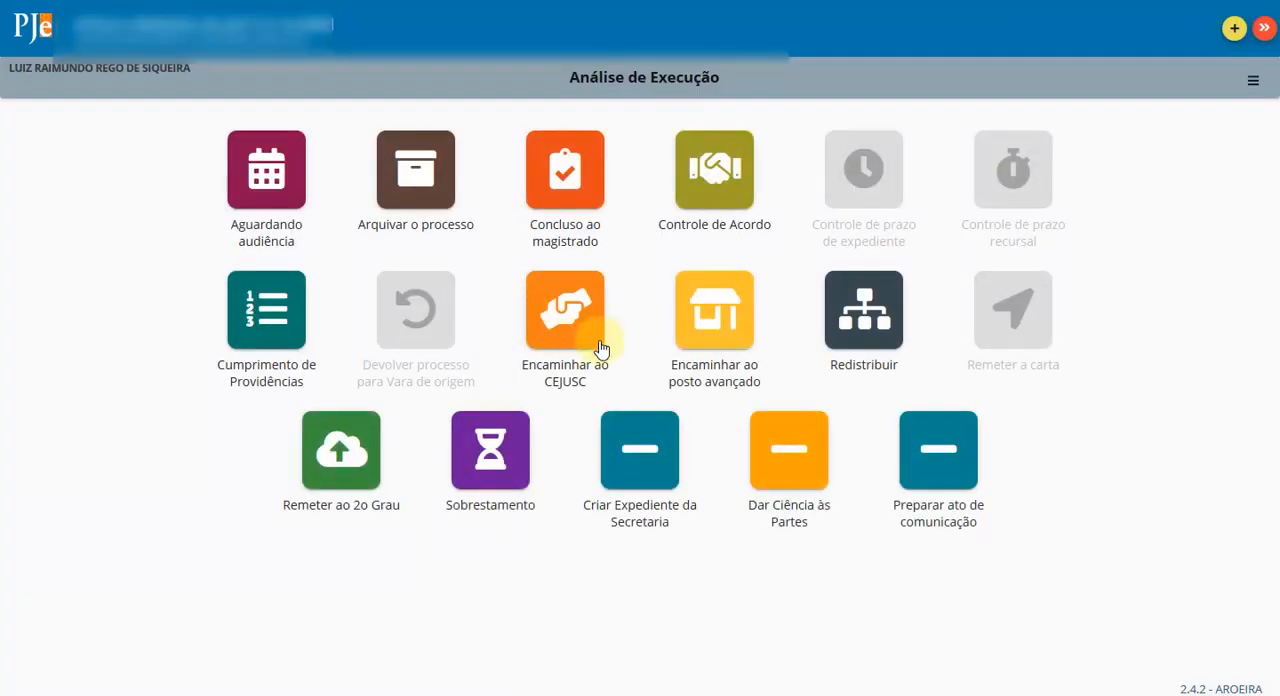
click(576, 176)
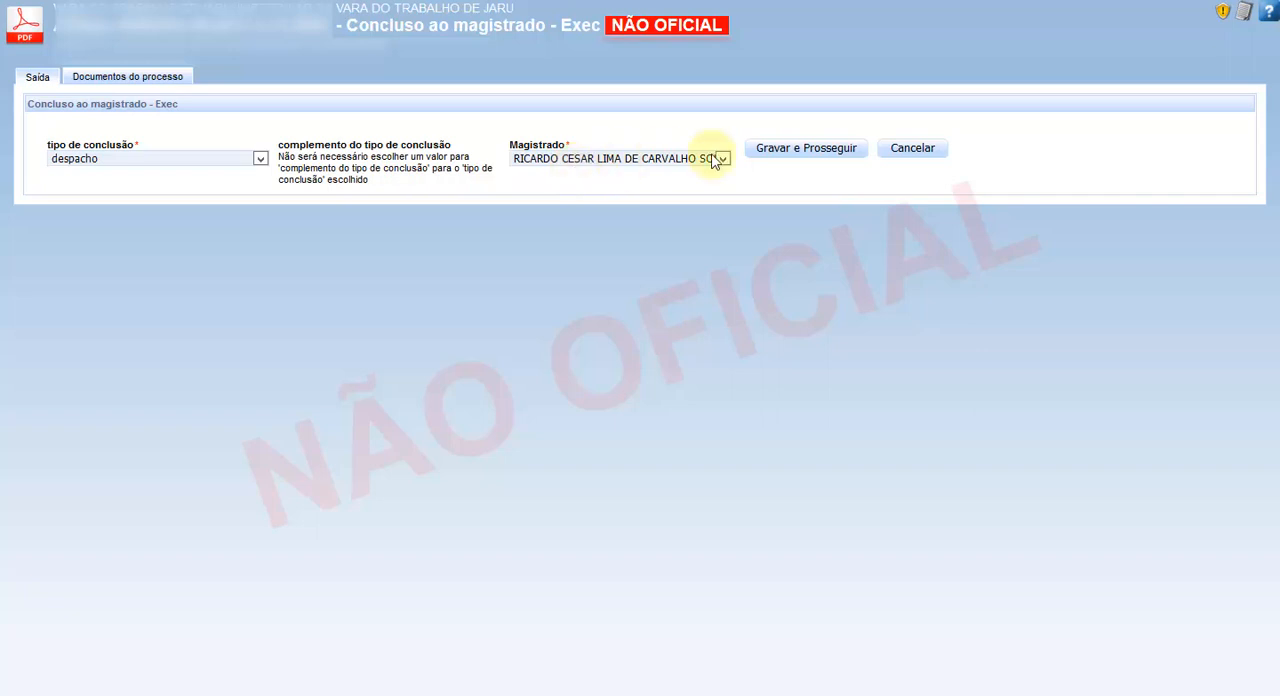
click(262, 161)
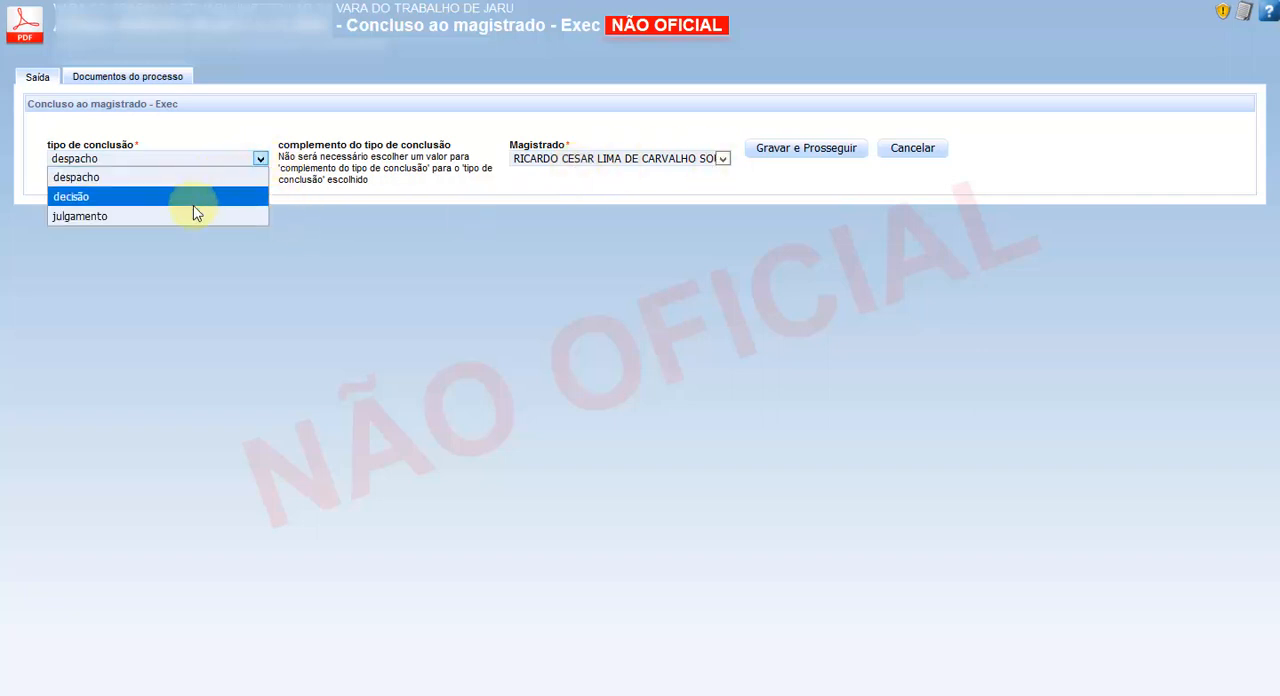
key(Escape)
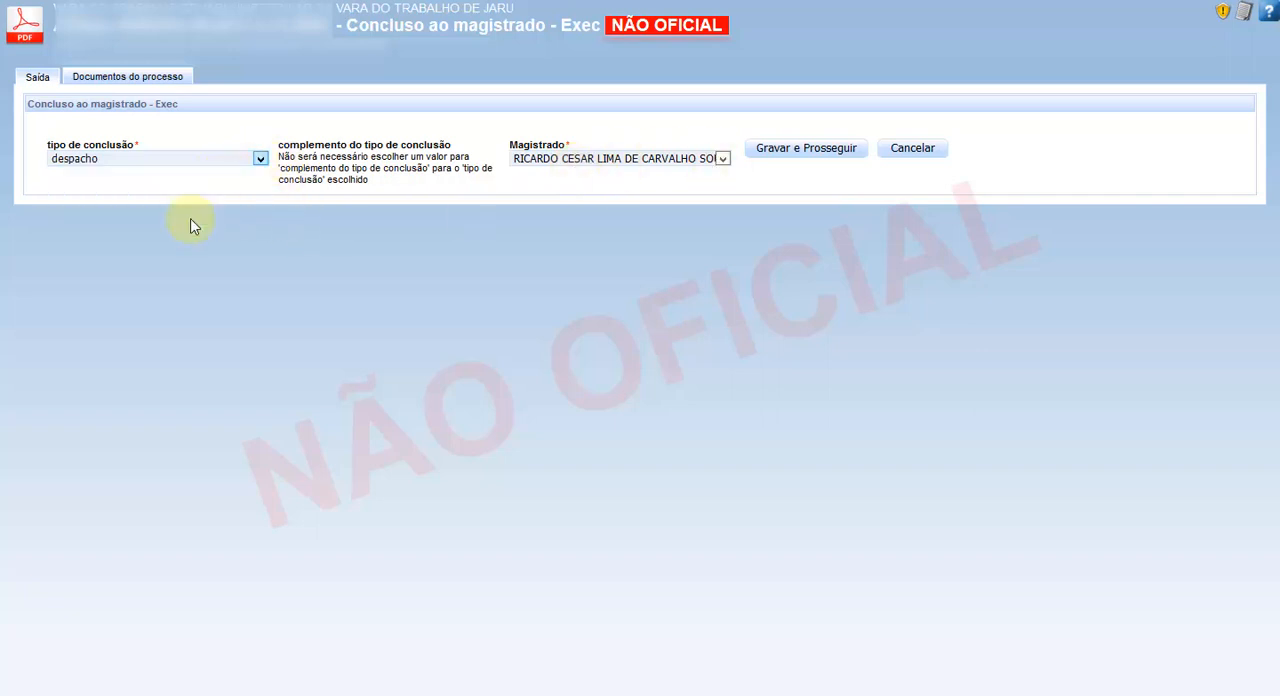
click(489, 162)
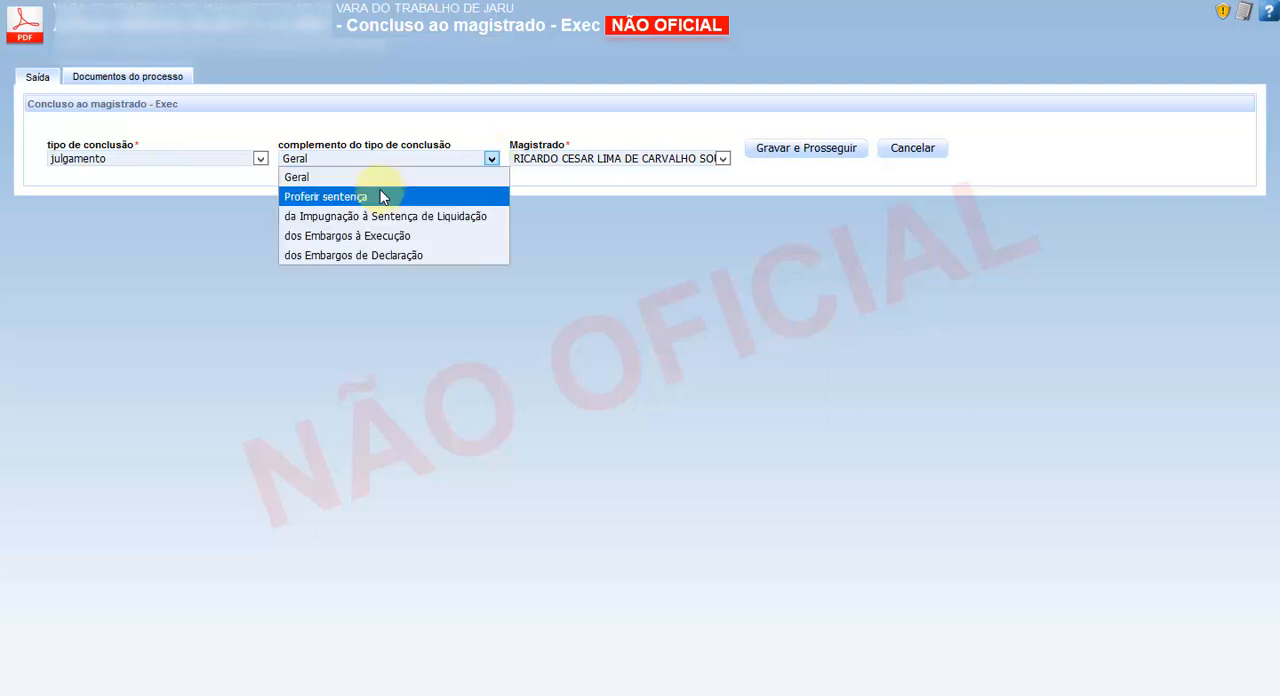
click(381, 197)
click(792, 155)
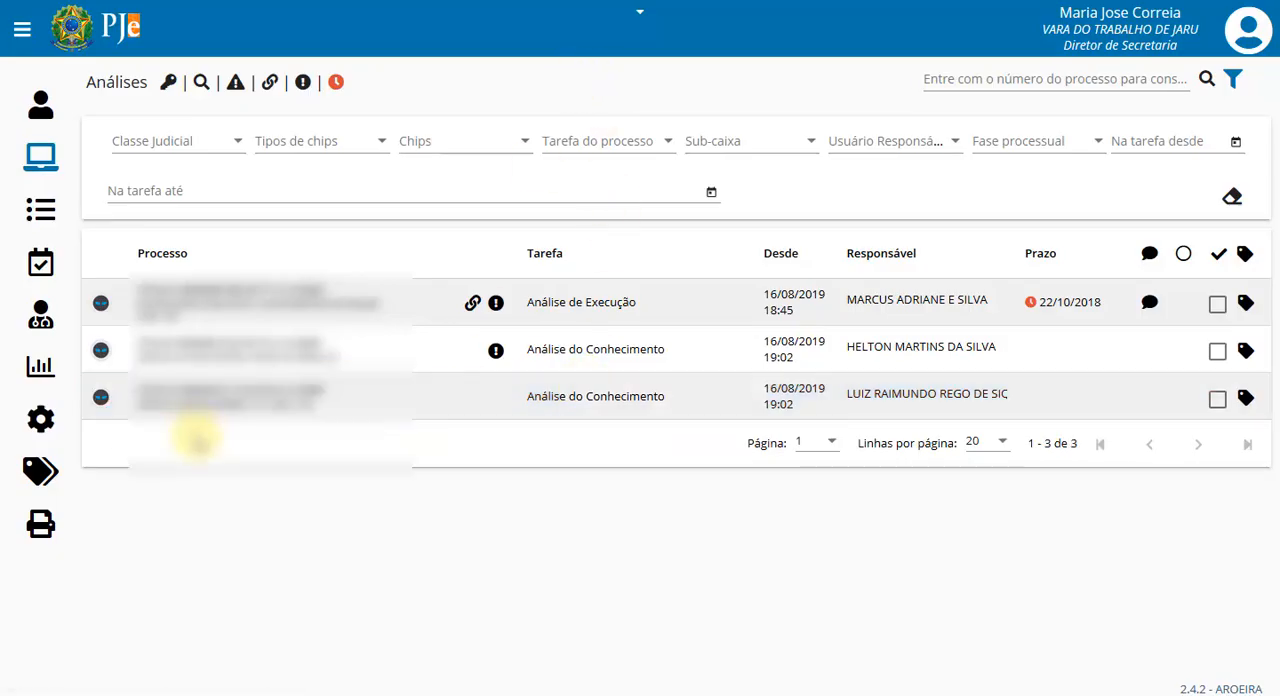
- Open the Minutar sentença - Liq process listed sixth in Minutar Sentença and load the model 0081 - Sentença - sumaríssimo end incorreto
click(40, 157)
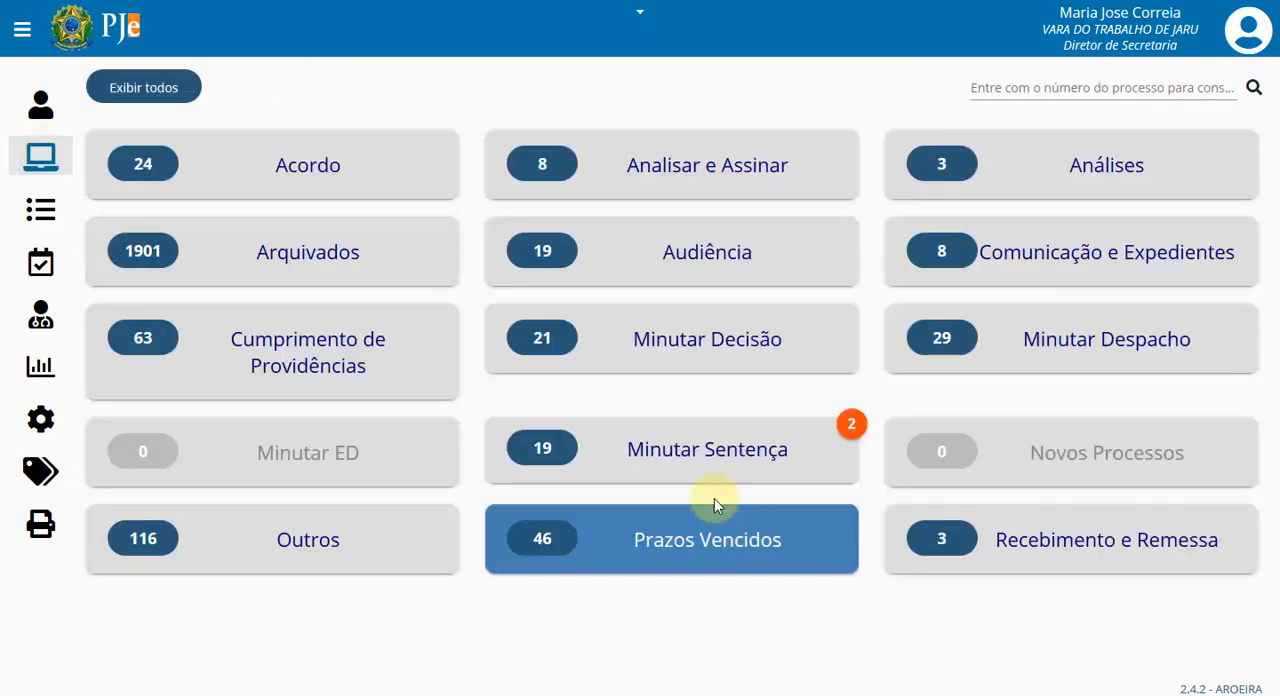
click(694, 460)
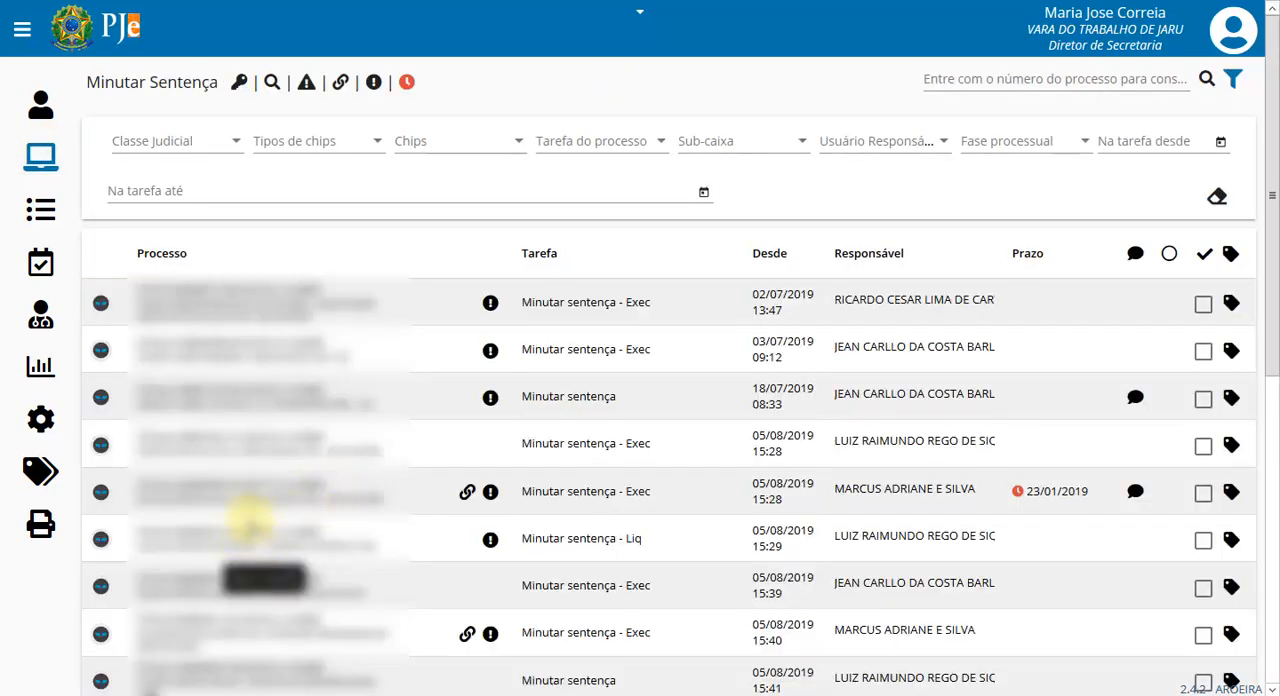
click(250, 540)
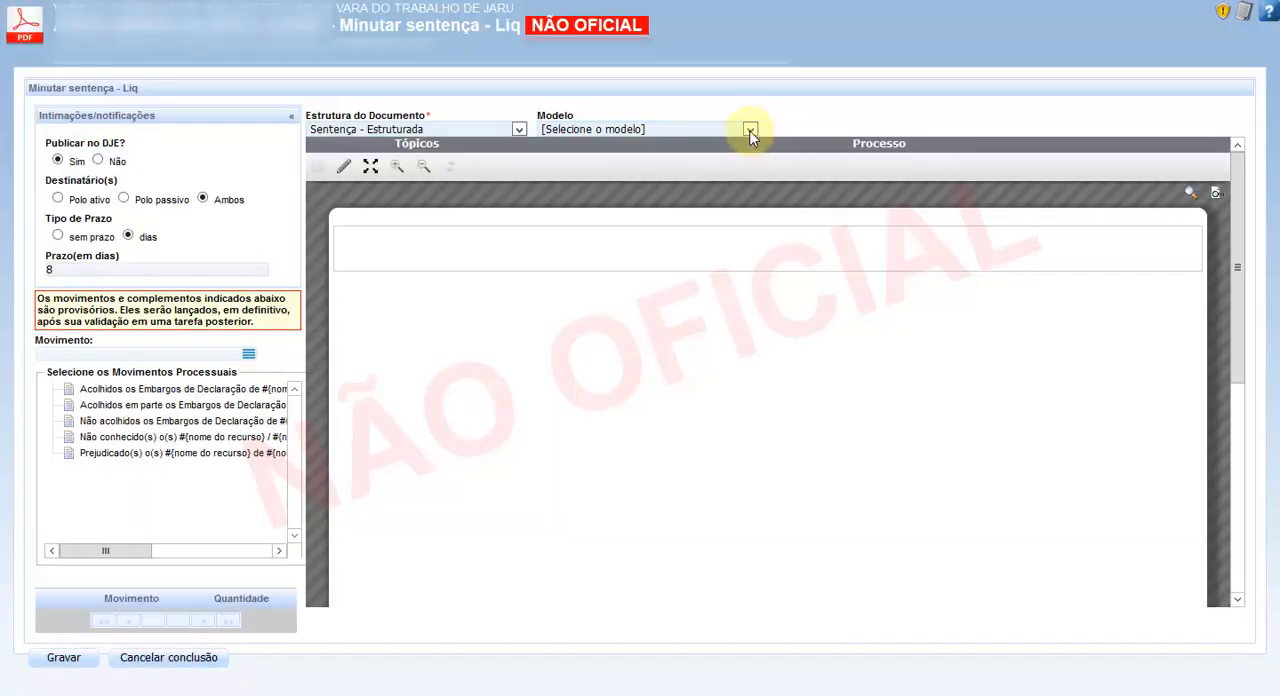
click(749, 130)
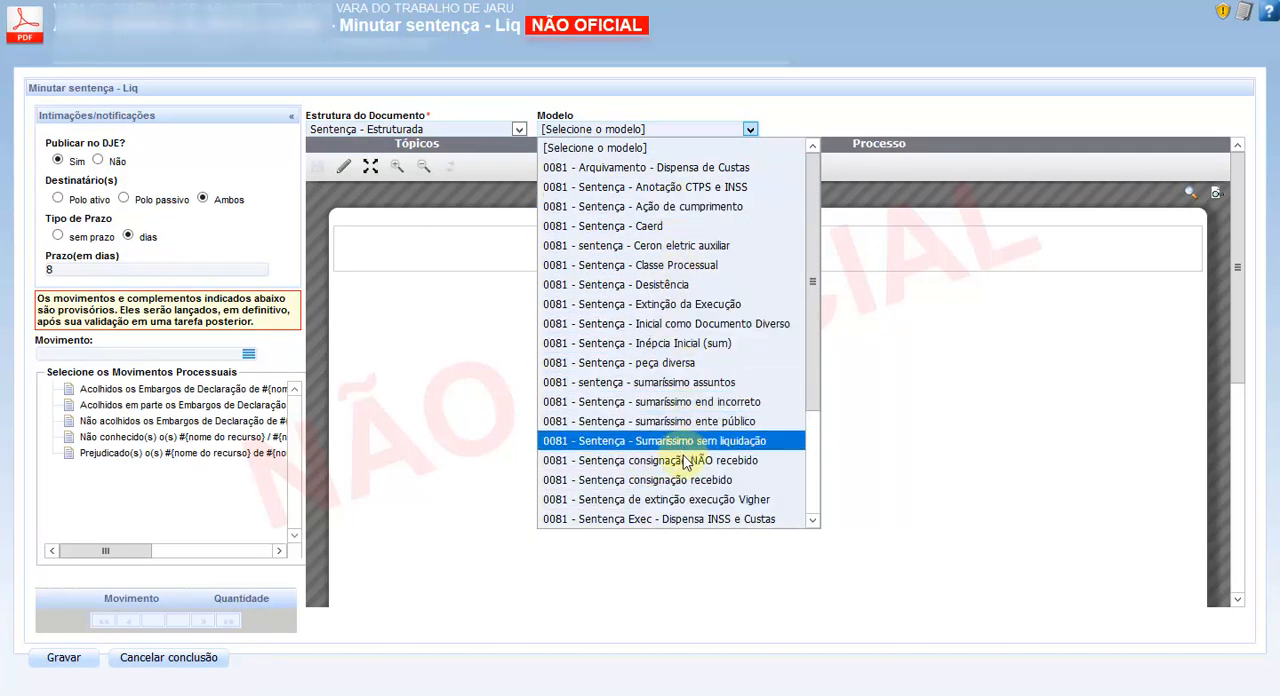
click(675, 402)
click(740, 290)
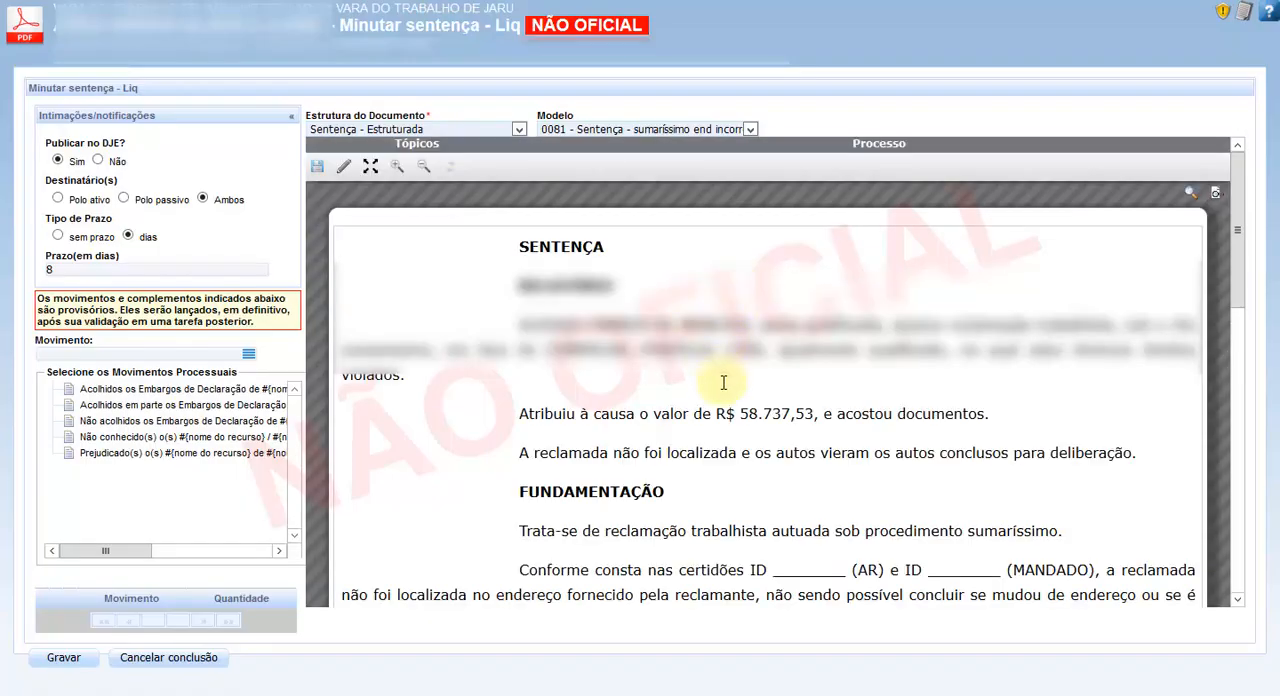
- Review the loaded sentence text, from its Relatório through the Fundamentação to the Dispositivo
scroll(757, 449, down, 3)
scroll(771, 440, down, 2)
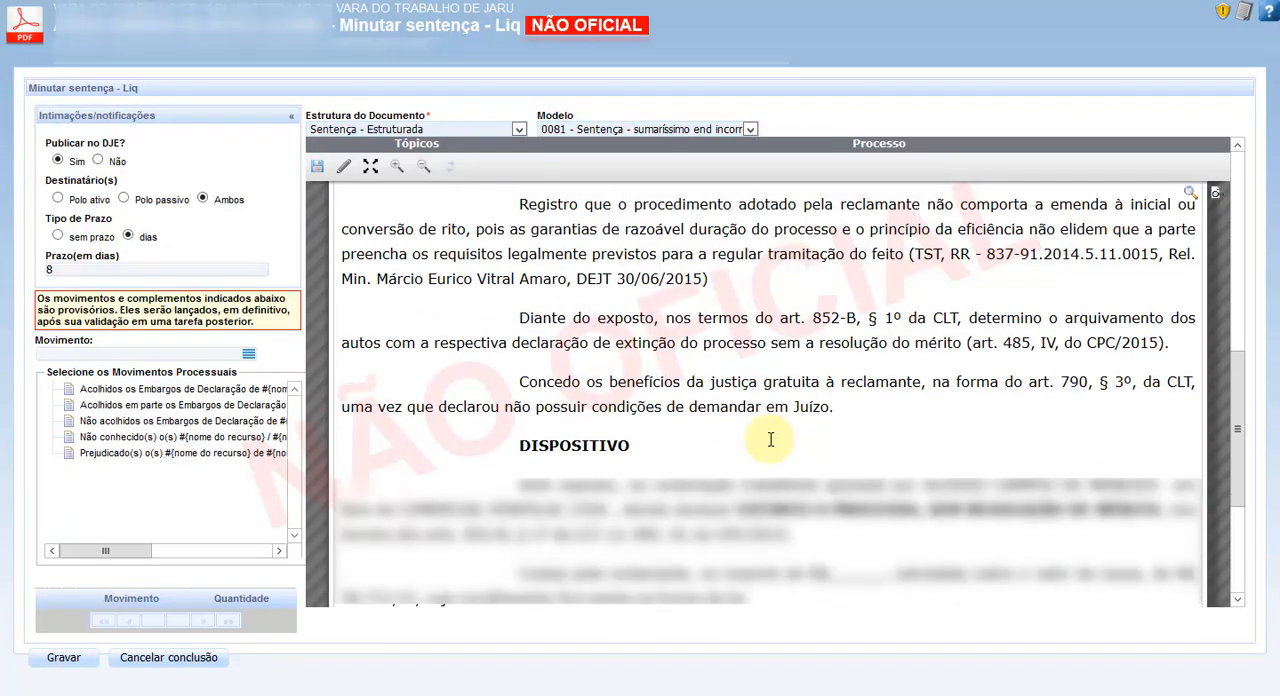
scroll(766, 519, up, 6)
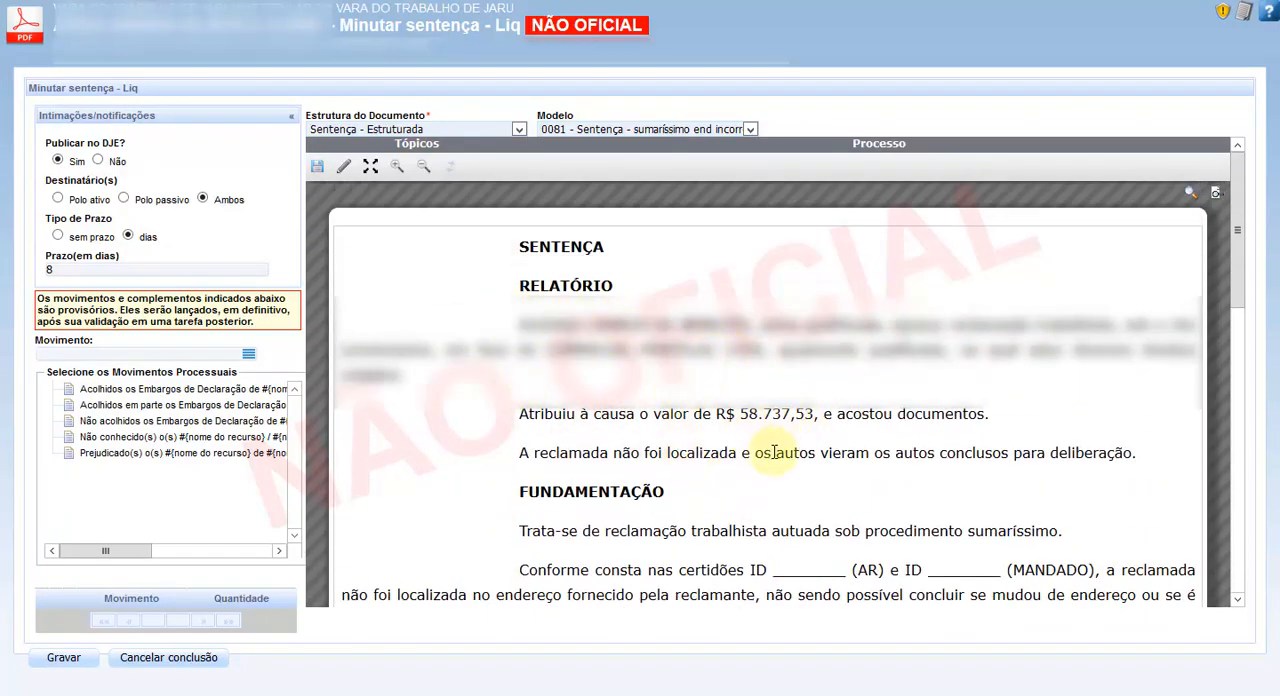
scroll(765, 450, down, 3)
scroll(782, 452, down, 3)
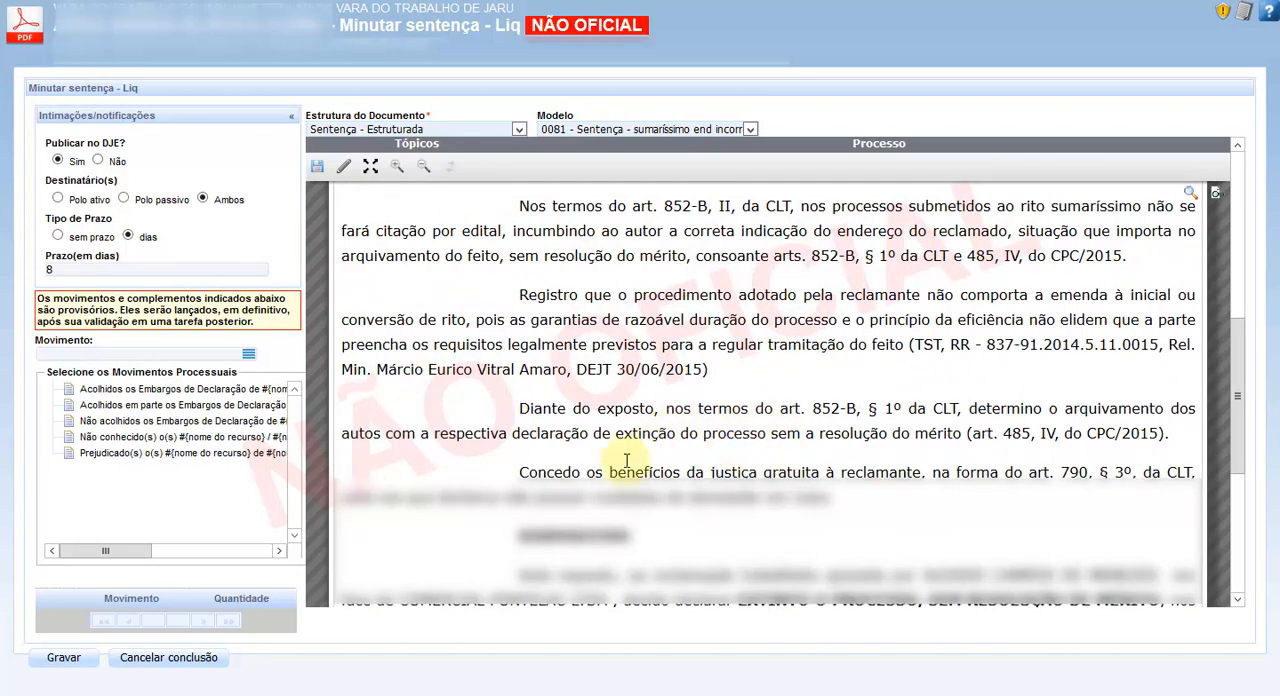
click(678, 440)
scroll(679, 436, up, 6)
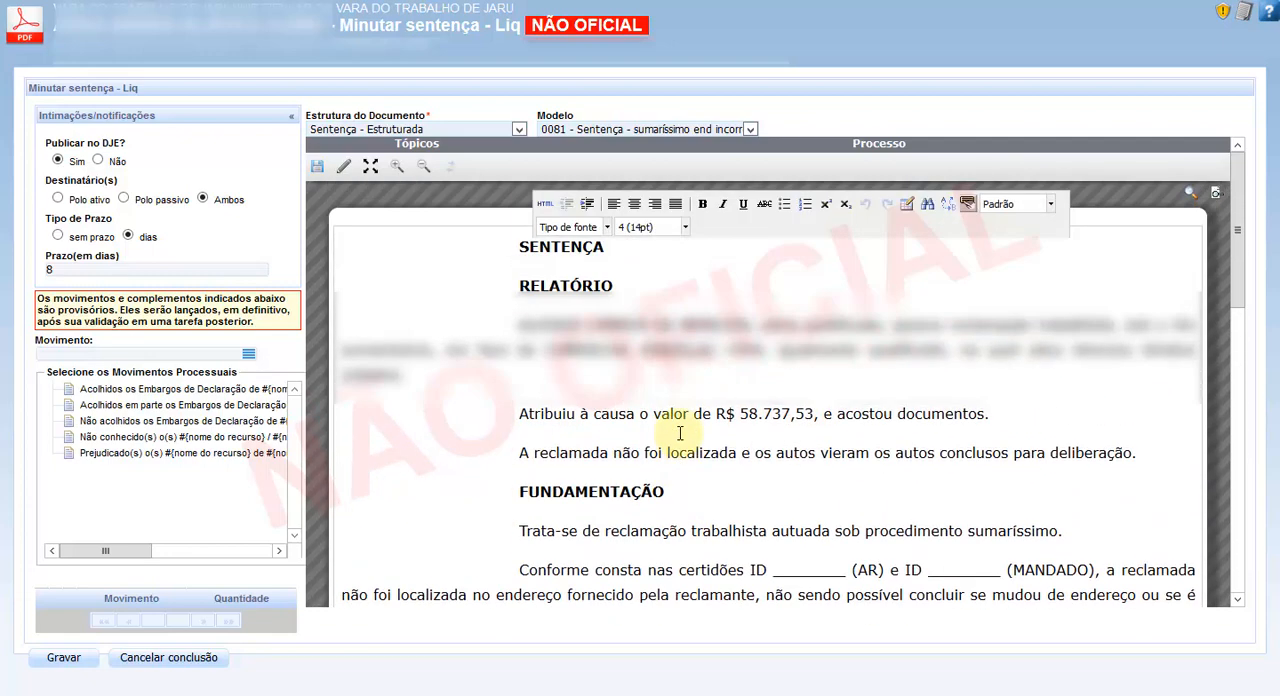